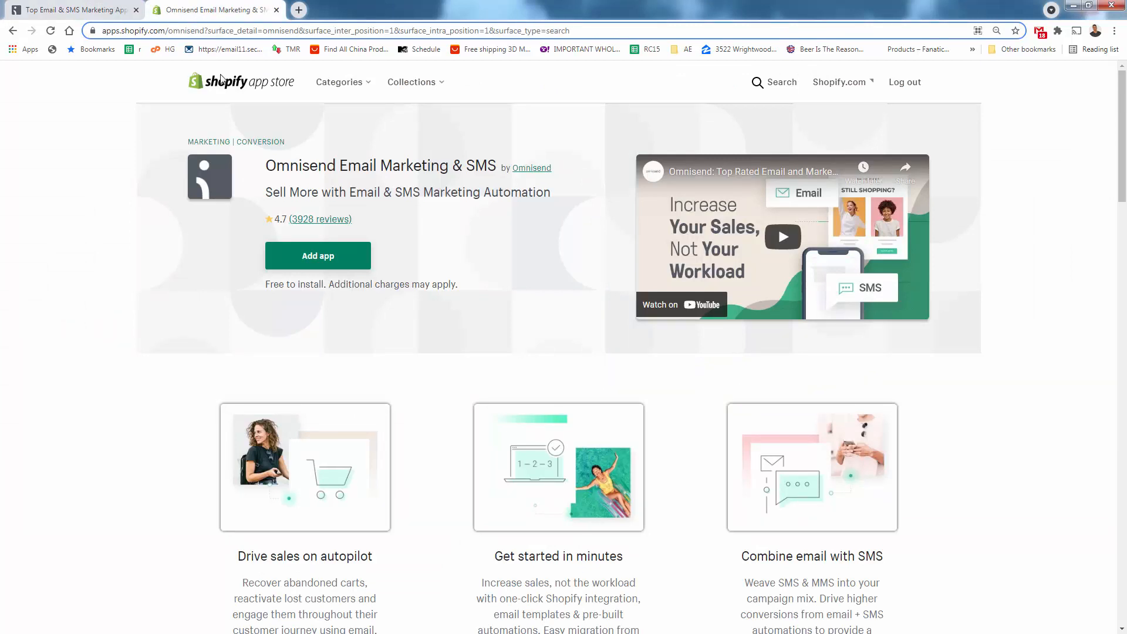
# Step: Examine the introduction and "Start selling right away" section of Omnisend's Shopify page, and check the app's Shopify App Store listing
pyautogui.click(97, 8)
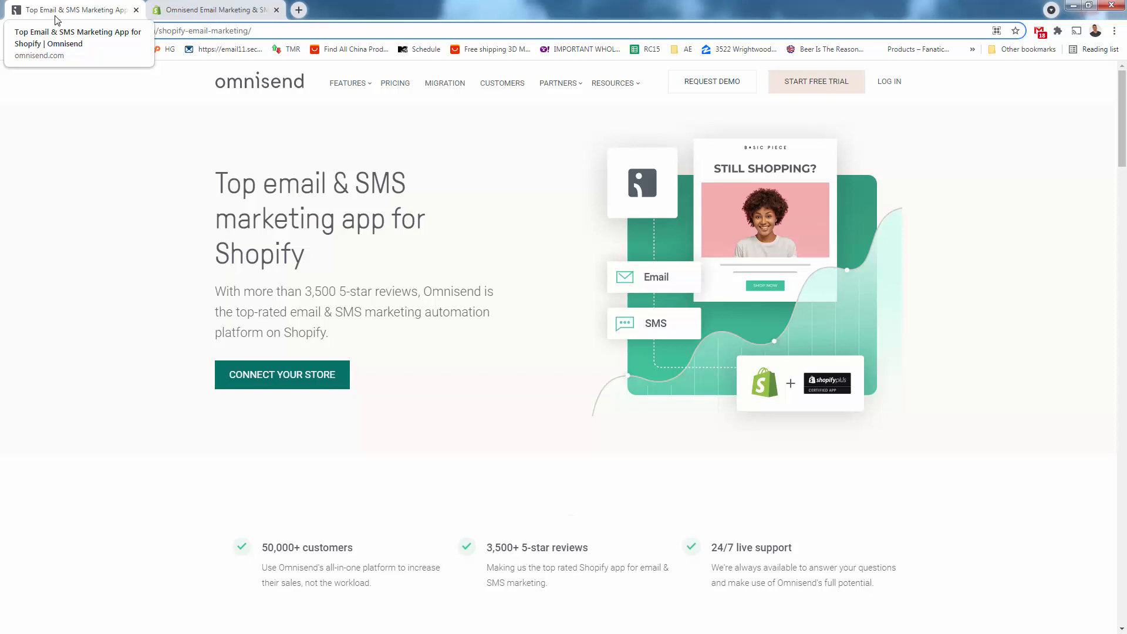
pyautogui.scroll(-3, 132, 197)
pyautogui.scroll(-2, 132, 197)
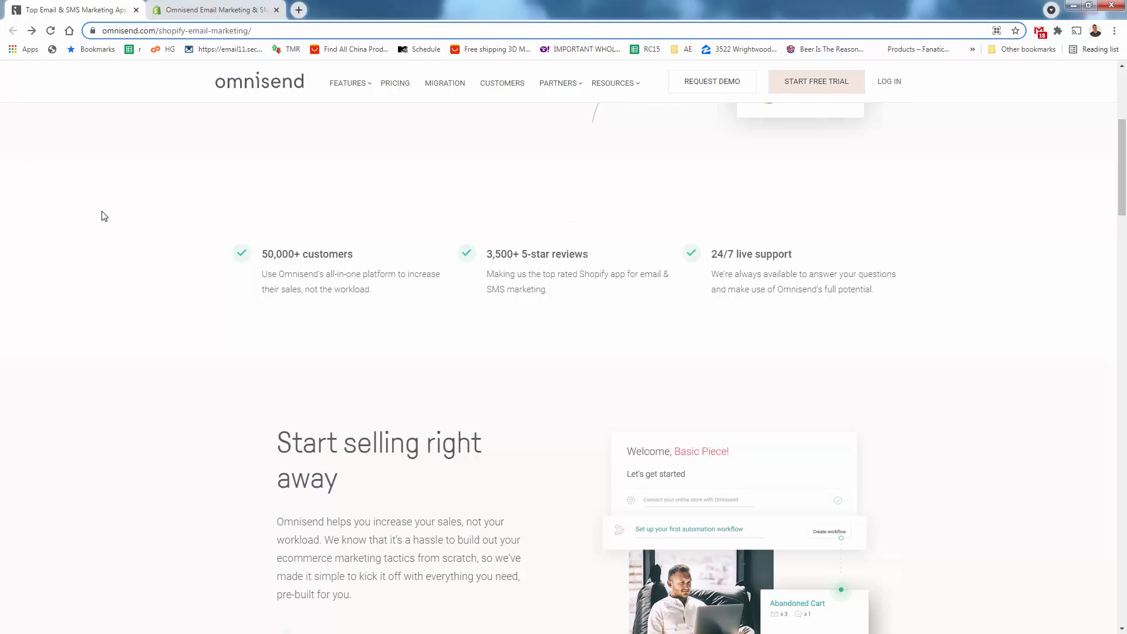
pyautogui.scroll(-2, 101, 211)
pyautogui.scroll(-4, 102, 214)
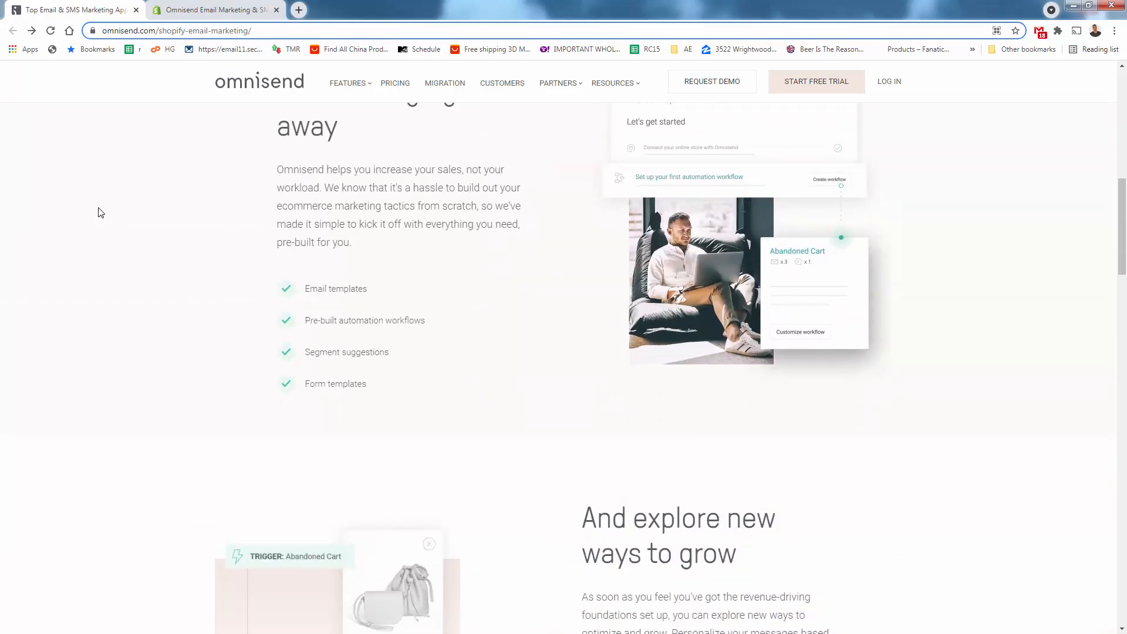
pyautogui.scroll(1, 101, 213)
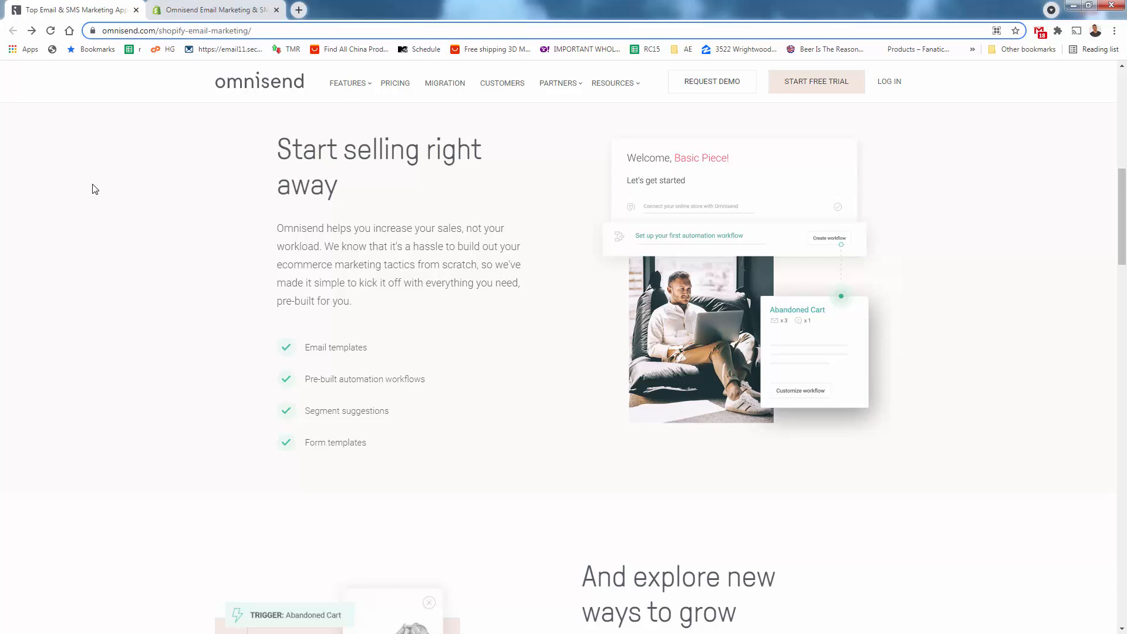
pyautogui.click(241, 12)
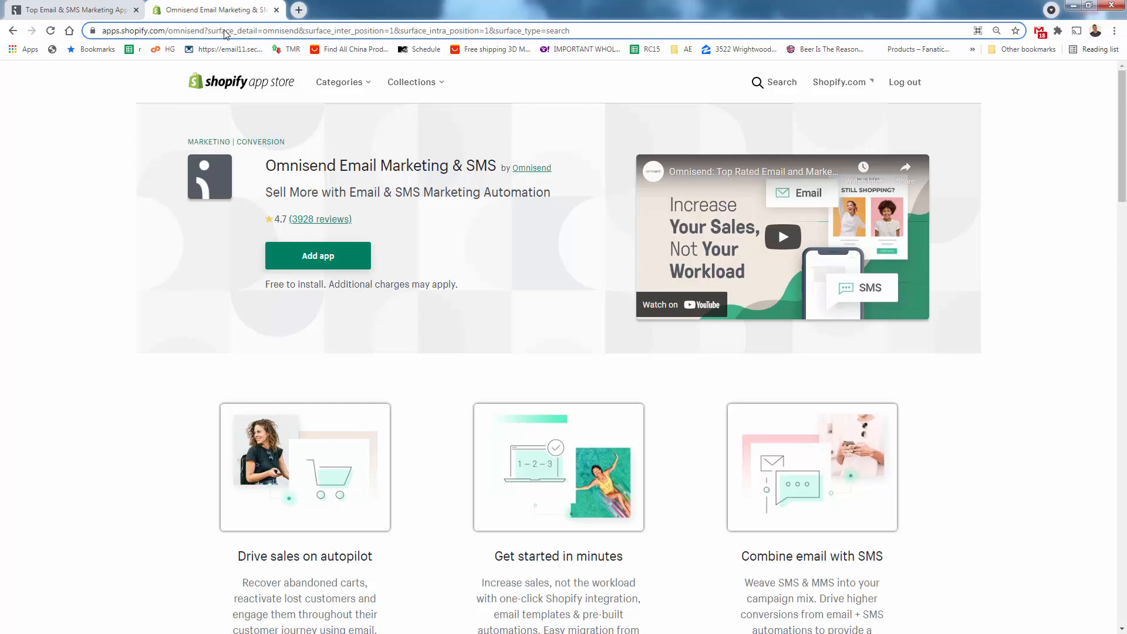
pyautogui.click(115, 7)
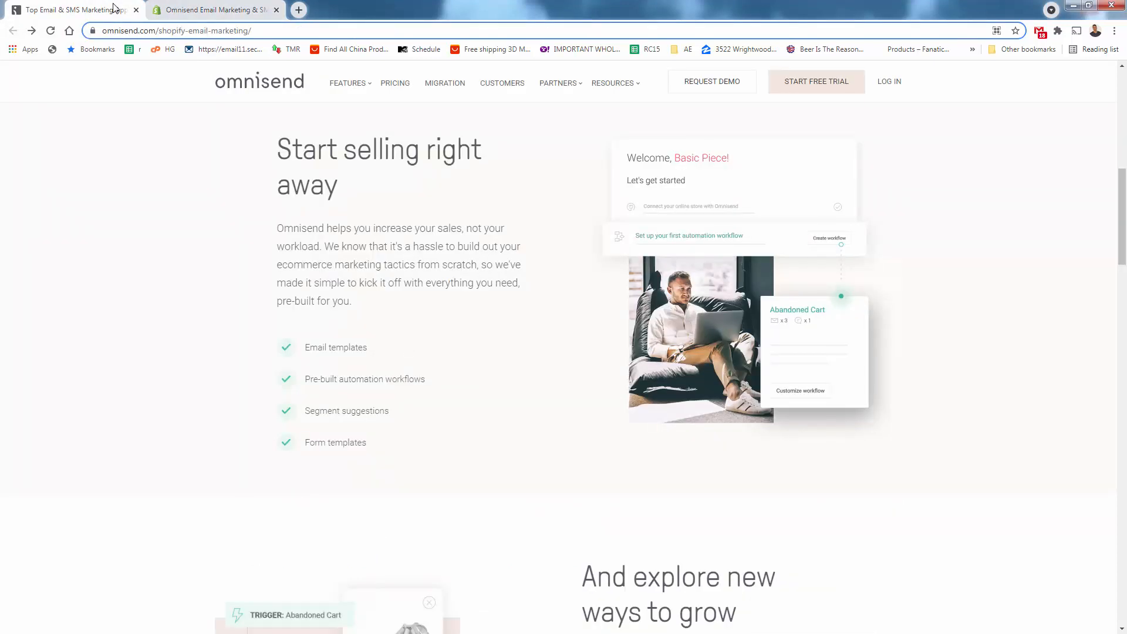
# Step: Read the Omnisend page's sections on new ways to grow, the customer testimonial and the all-in-one marketing platform features
pyautogui.scroll(10, 229, 263)
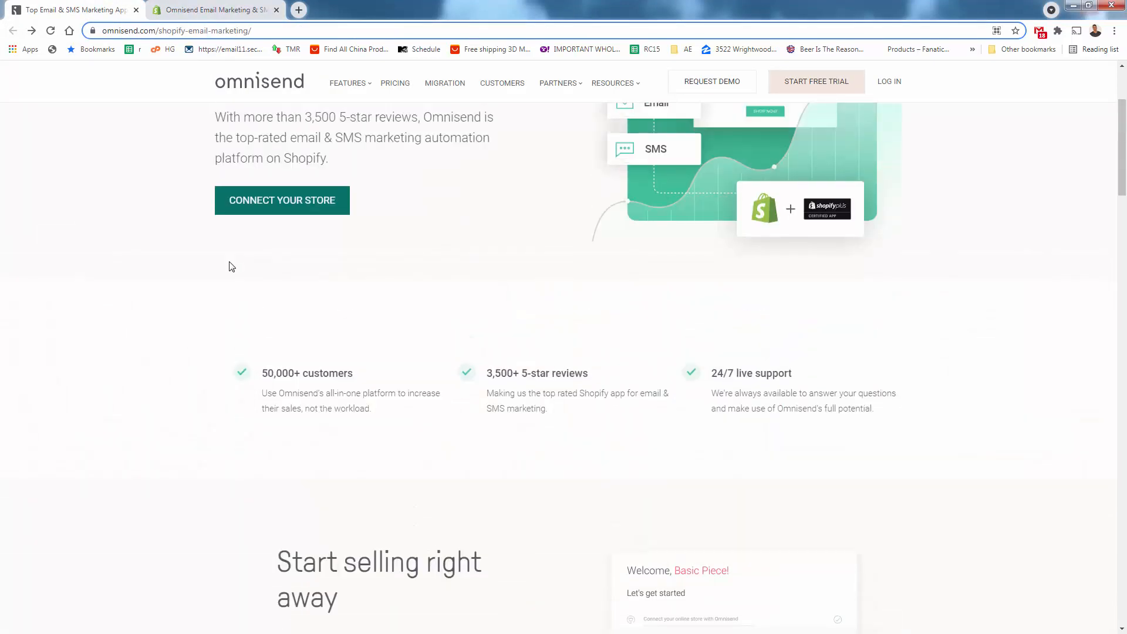
pyautogui.scroll(-12, 226, 260)
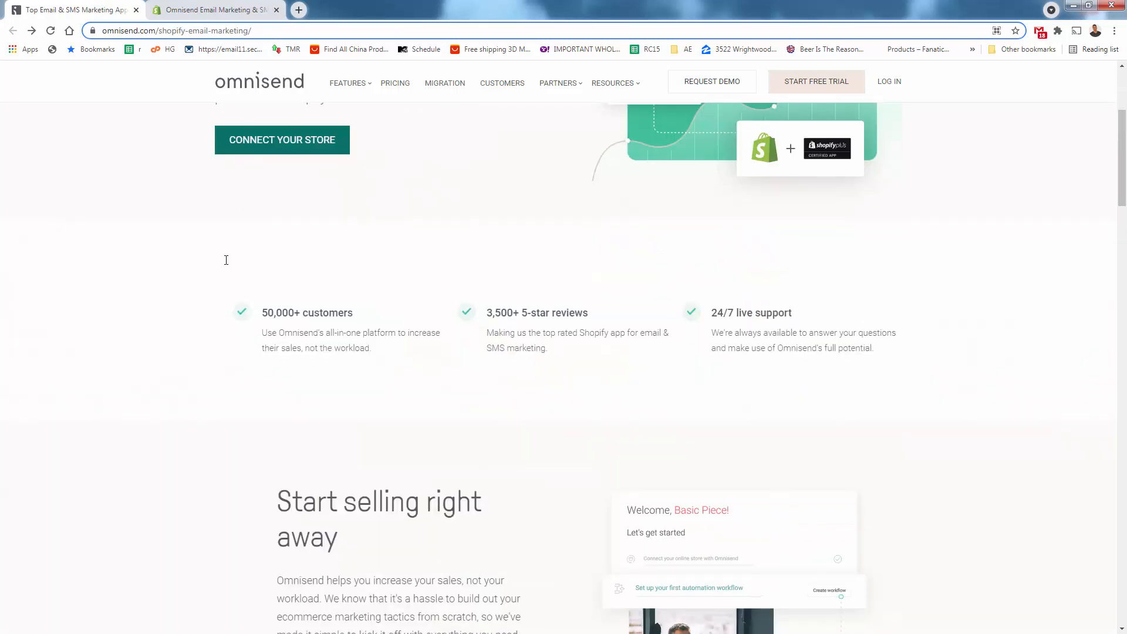
pyautogui.scroll(-3, 227, 265)
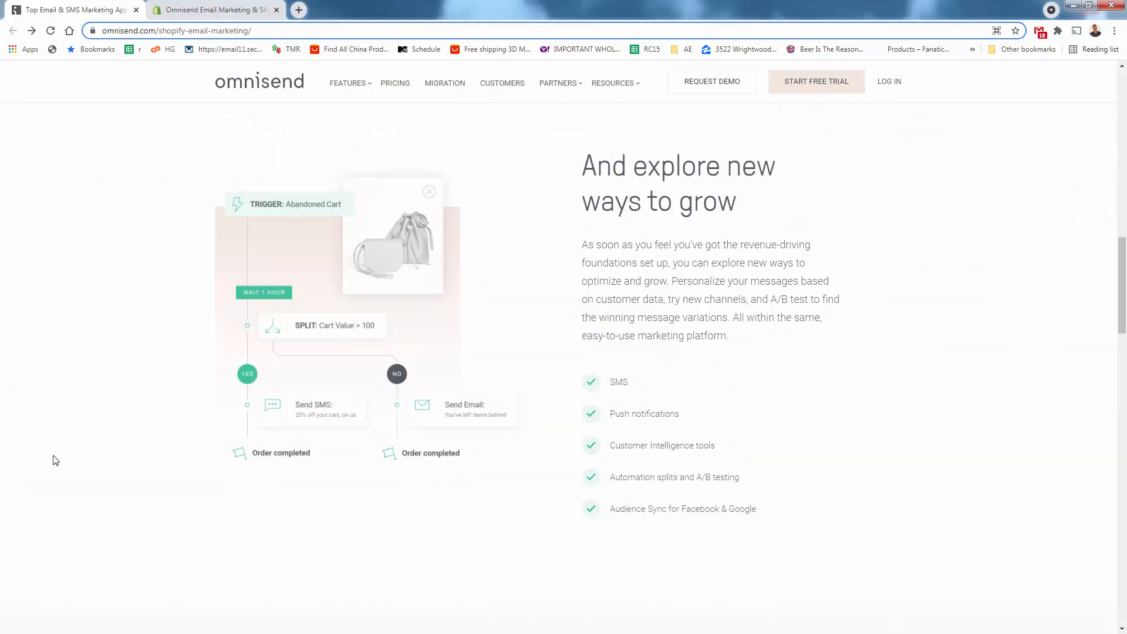
pyautogui.scroll(-8, 149, 364)
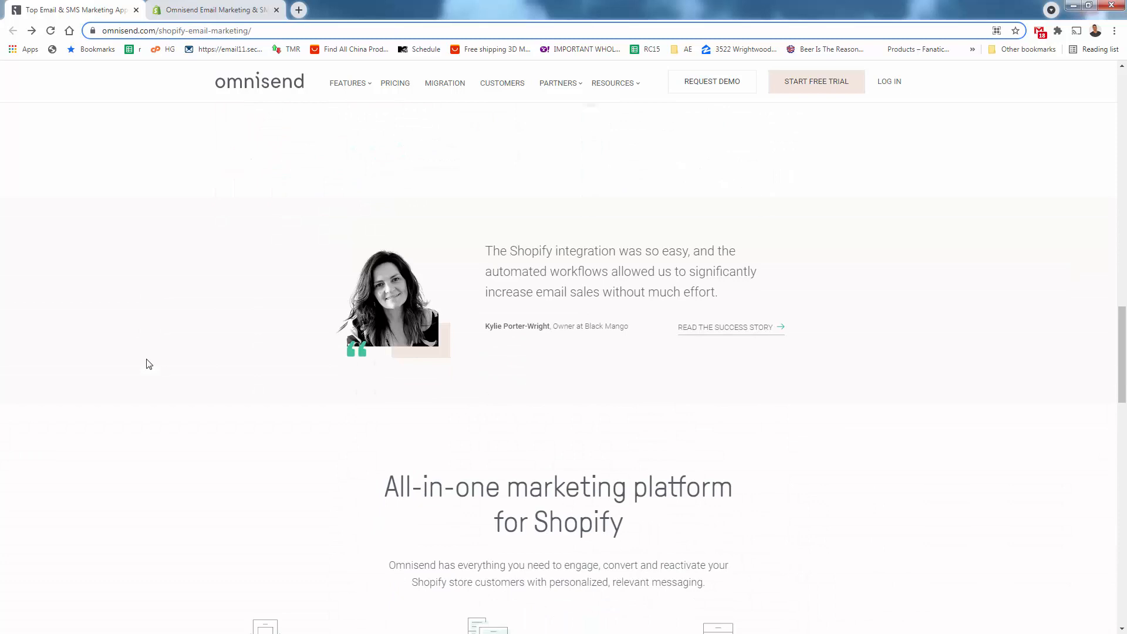
pyautogui.scroll(-4, 149, 364)
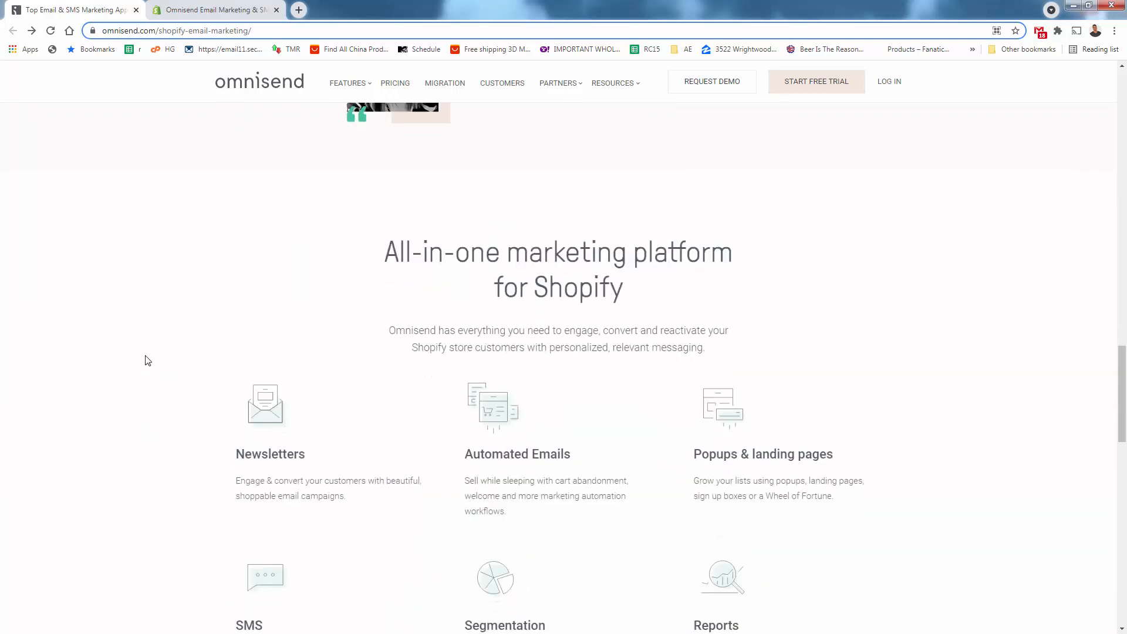
pyautogui.scroll(-1, 123, 367)
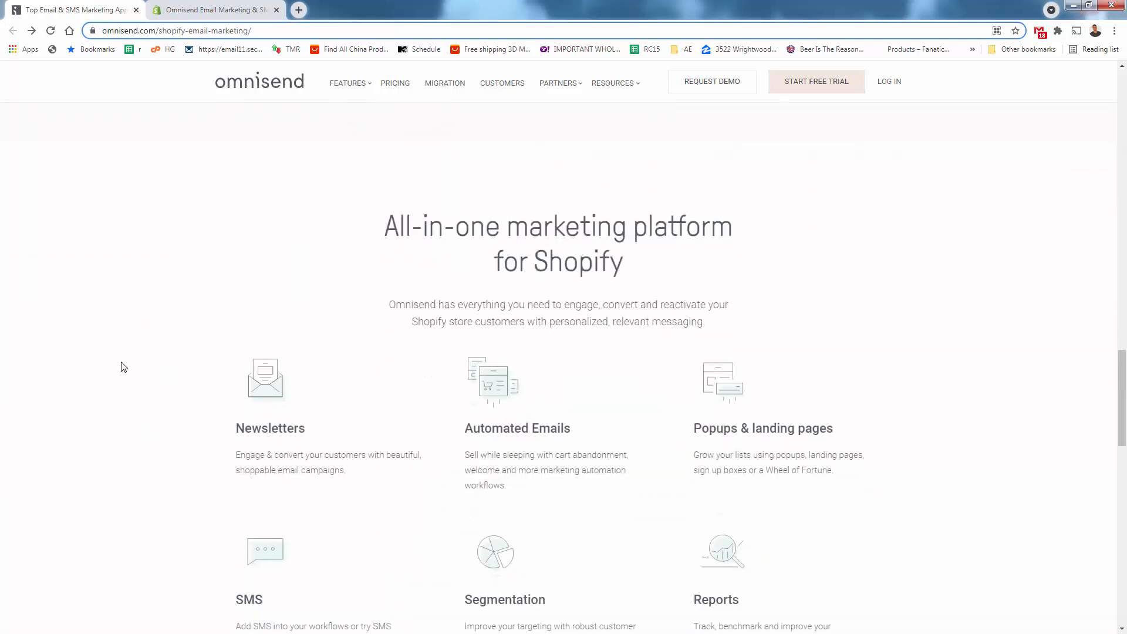
pyautogui.scroll(-4, 123, 366)
pyautogui.scroll(1, 123, 364)
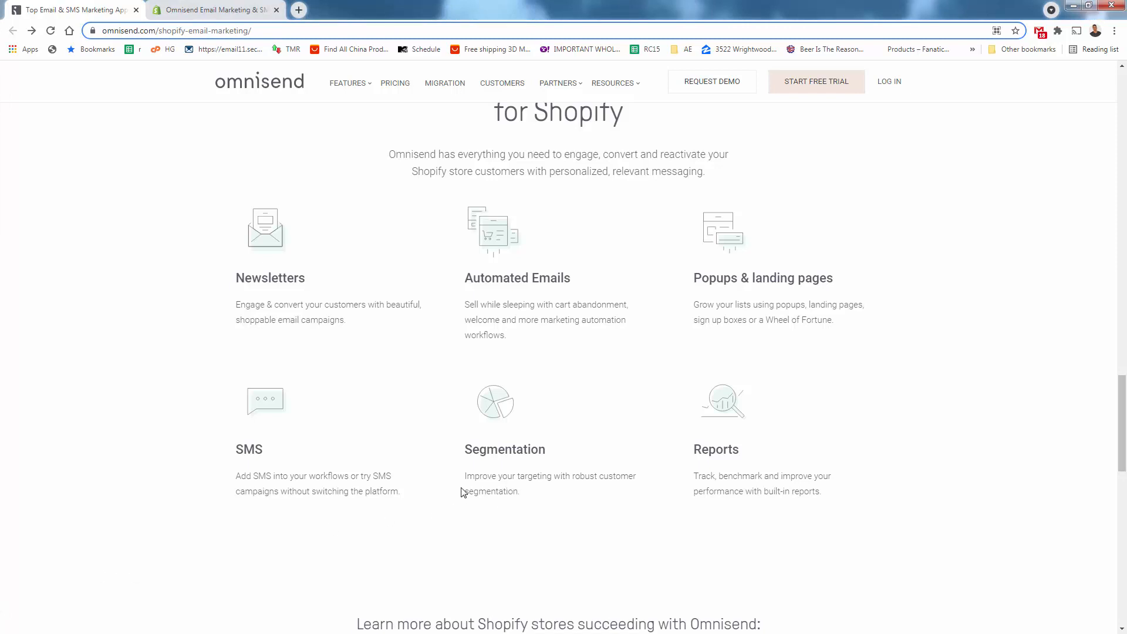
# Step: Examine the Segmentation feature description, the Shopify store success stories and the free trial offer on the Omnisend page
pyautogui.tripleClick(478, 486)
pyautogui.click(487, 505)
pyautogui.scroll(-3, 343, 516)
pyautogui.scroll(1, 342, 505)
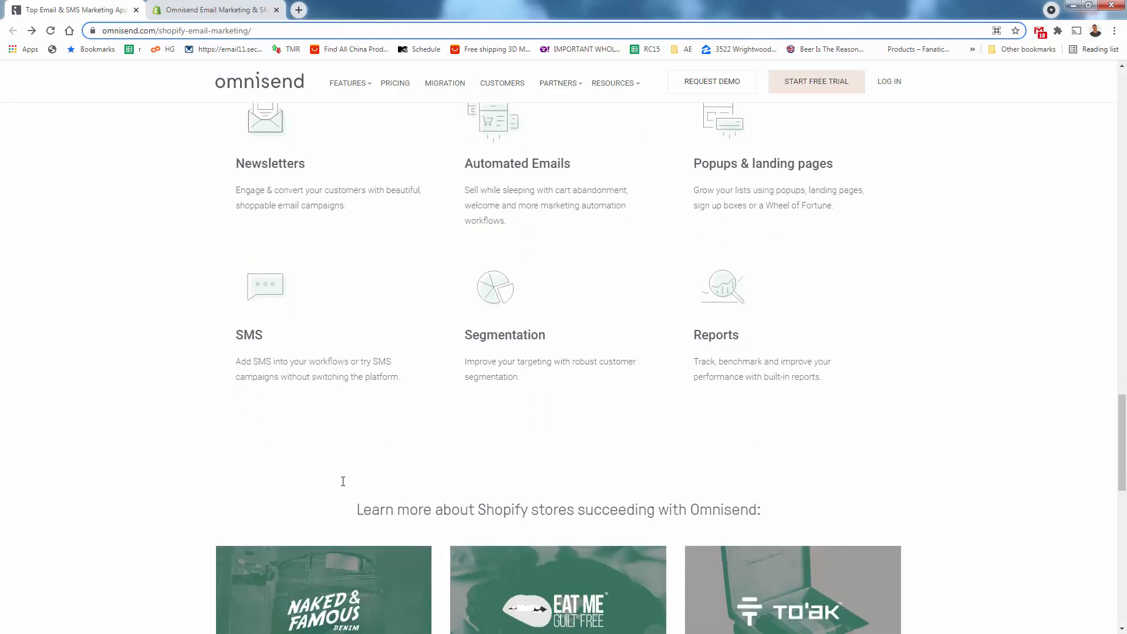
pyautogui.scroll(-1, 342, 478)
pyautogui.scroll(-3, 341, 482)
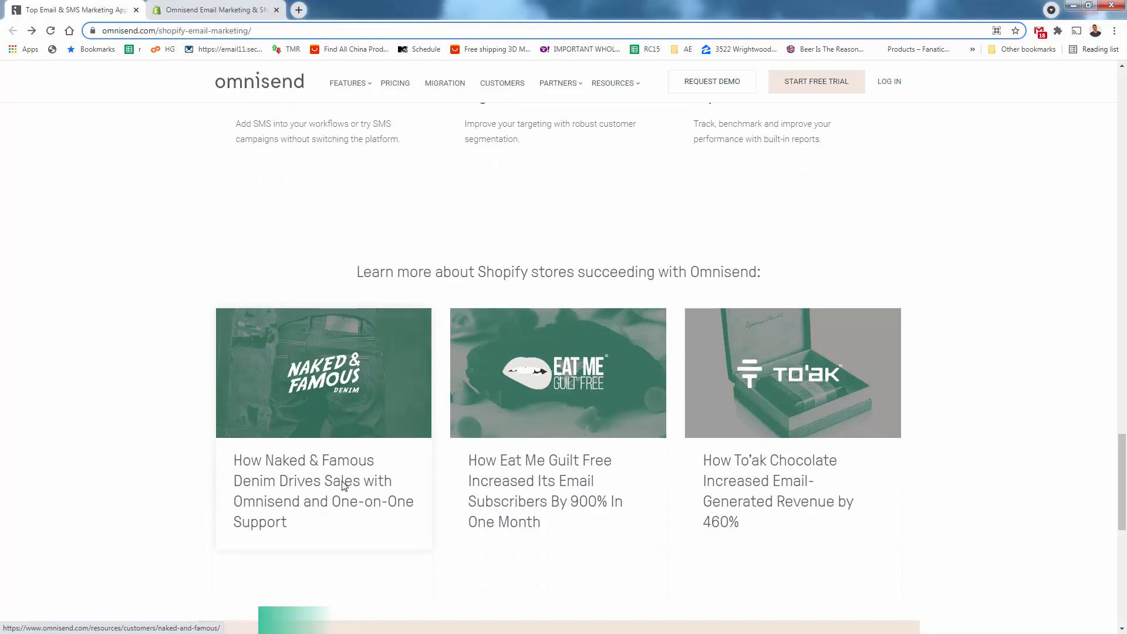
pyautogui.scroll(-2, 344, 485)
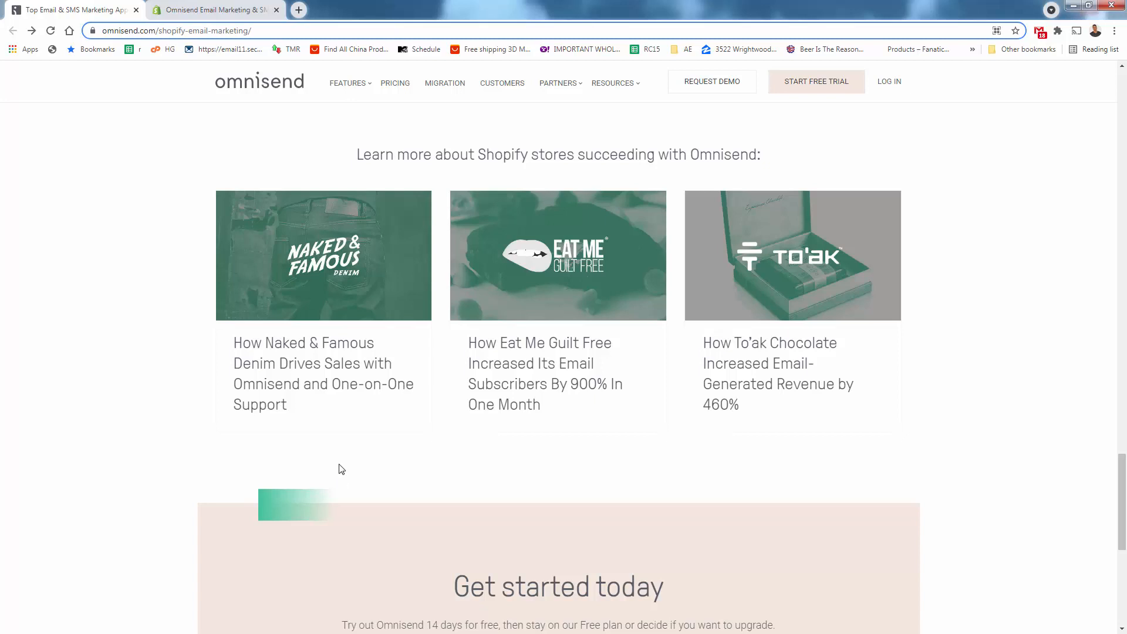
pyautogui.scroll(-6, 339, 468)
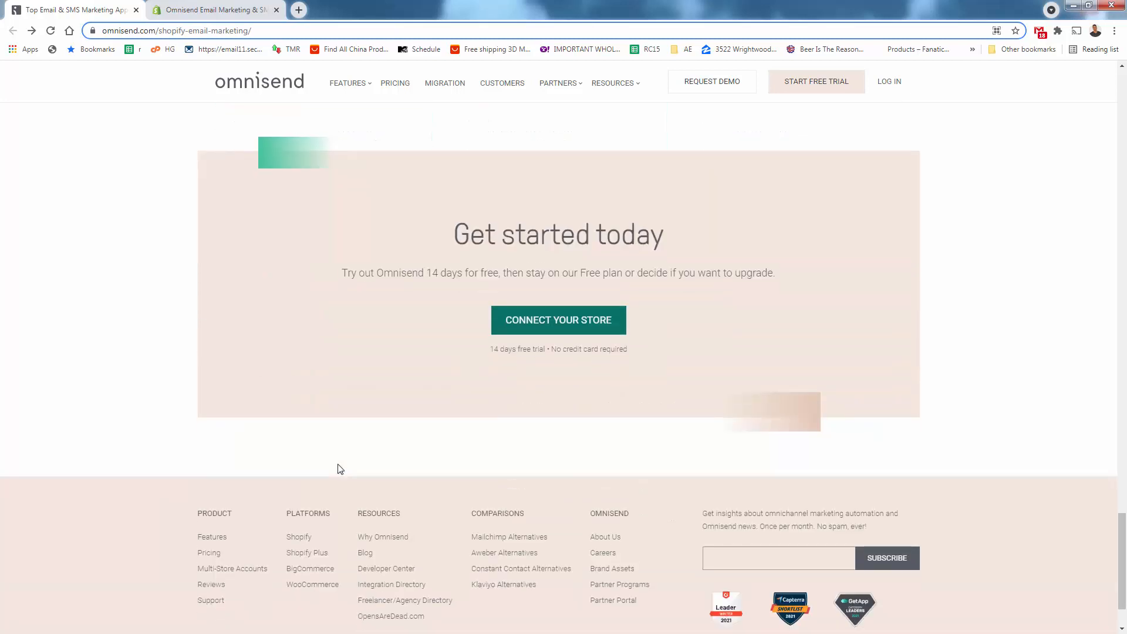
pyautogui.scroll(20, 362, 372)
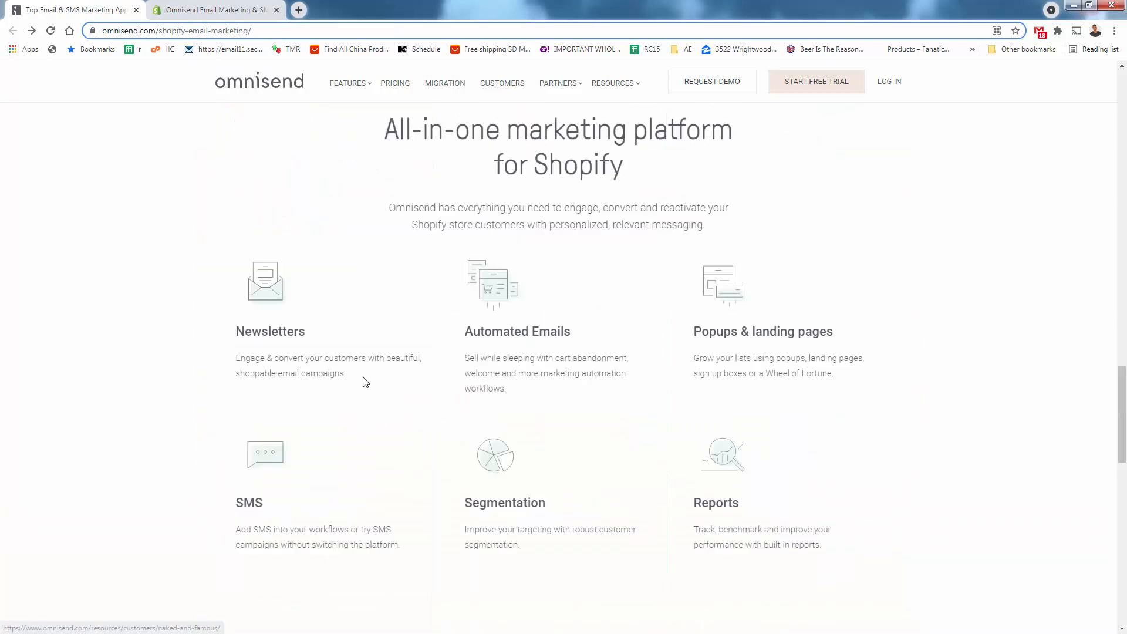
# Step: Add the Omnisend Email Marketing & SMS app from the Shopify App Store and approve its installation on the store
pyautogui.click(306, 392)
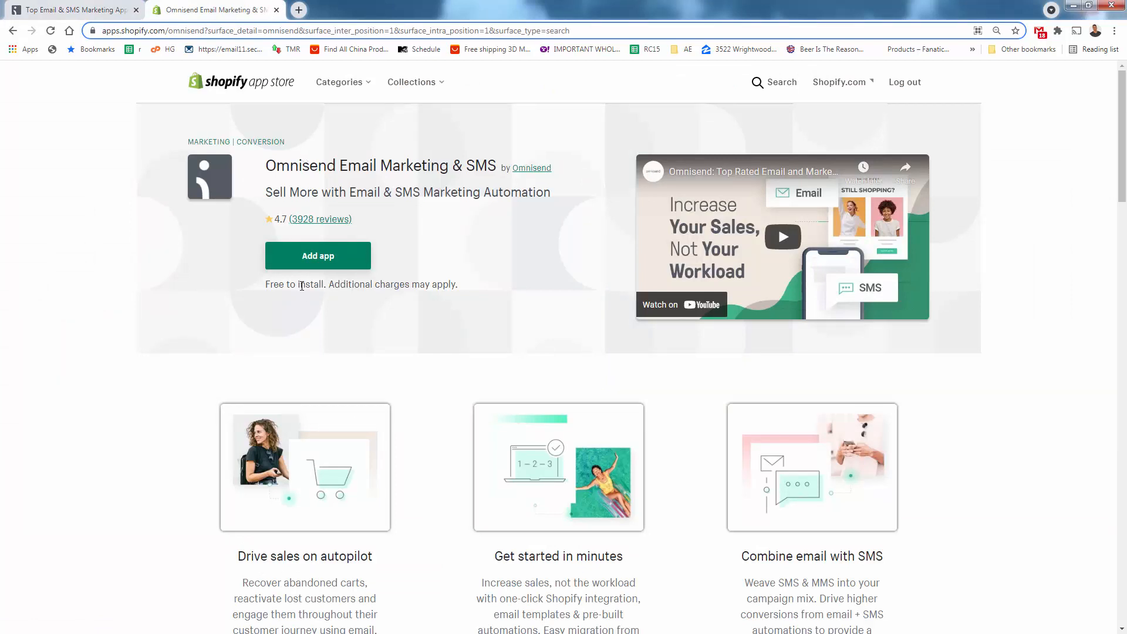
pyautogui.scroll(-1, 302, 286)
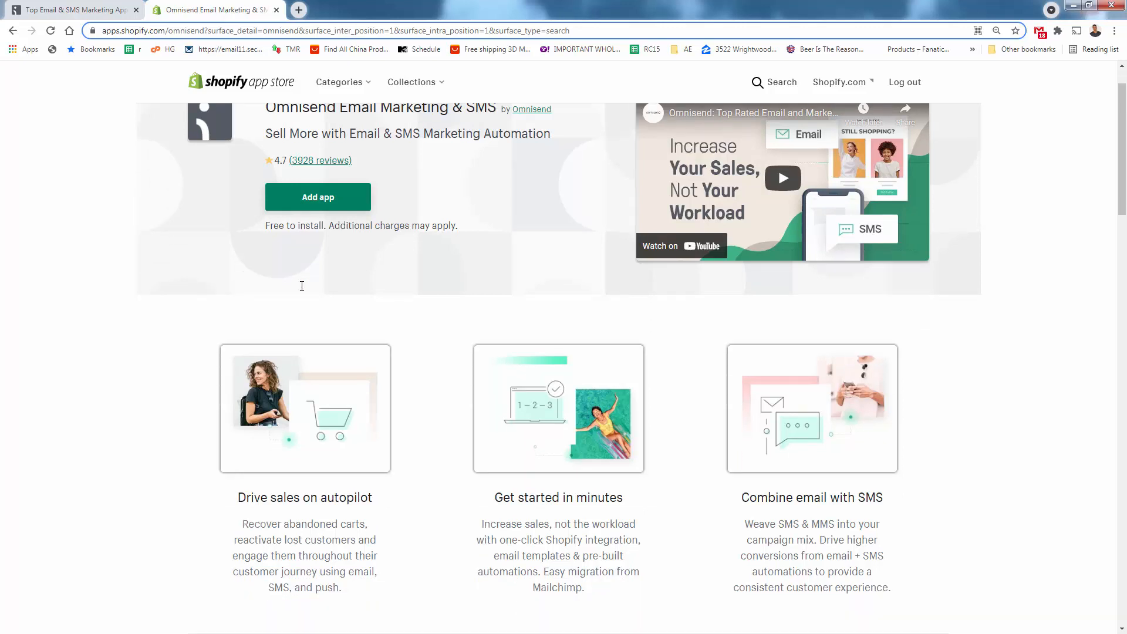
pyautogui.scroll(1, 302, 286)
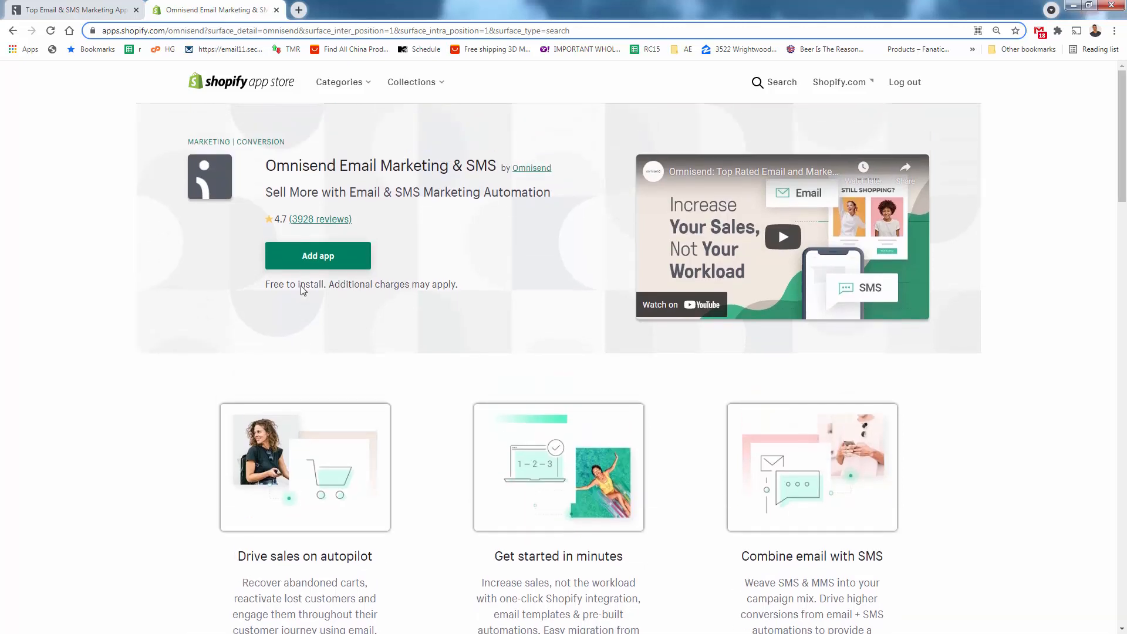
pyautogui.click(309, 267)
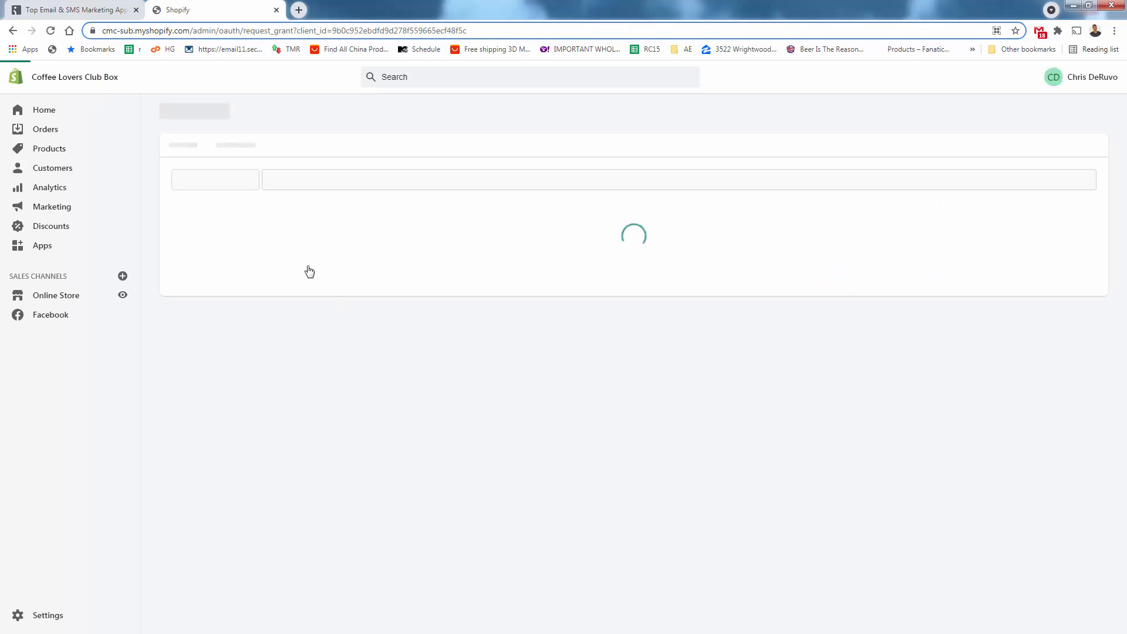
pyautogui.scroll(-3, 446, 423)
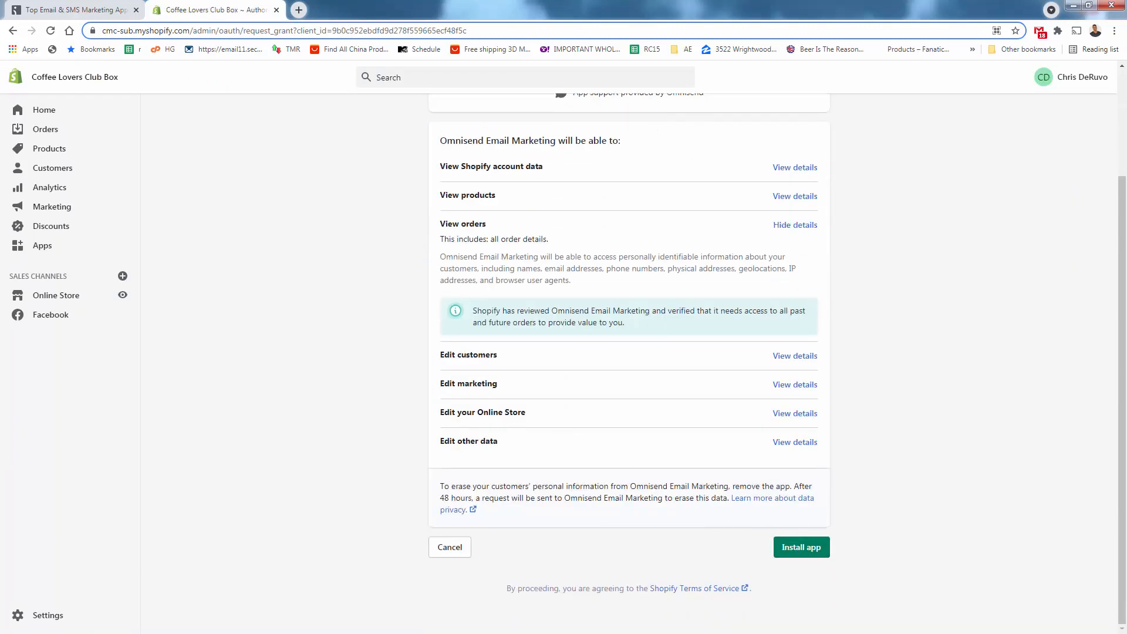
pyautogui.click(809, 551)
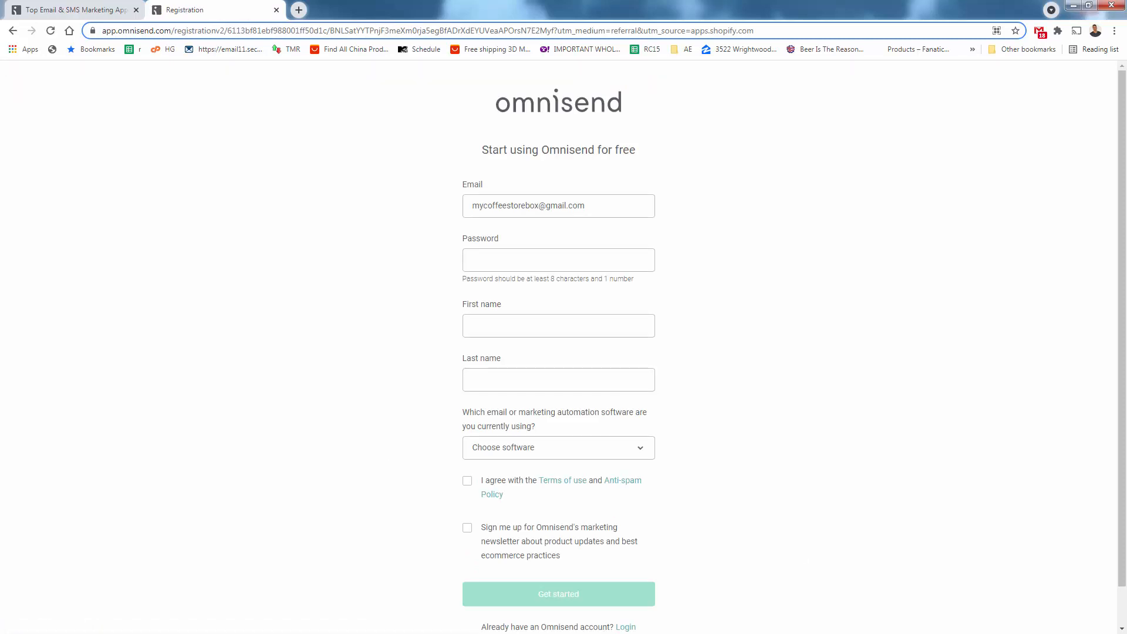
# Step: Complete the Omnisend registration form and dismiss the browser's offer to save the password
pyautogui.scroll(-1, 233, 405)
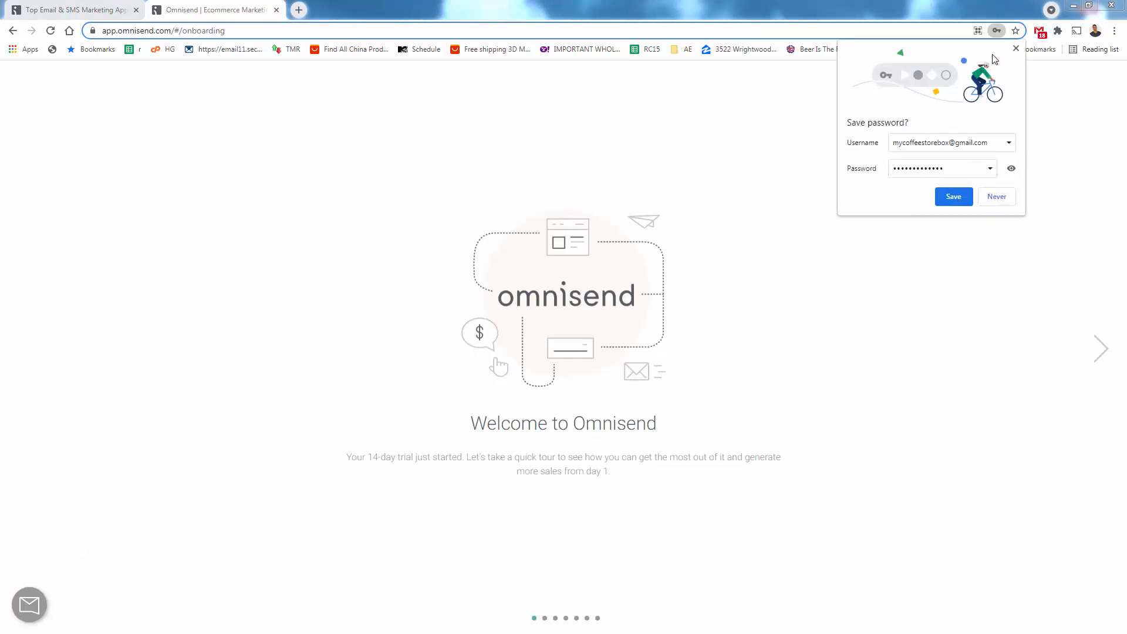
pyautogui.click(1017, 49)
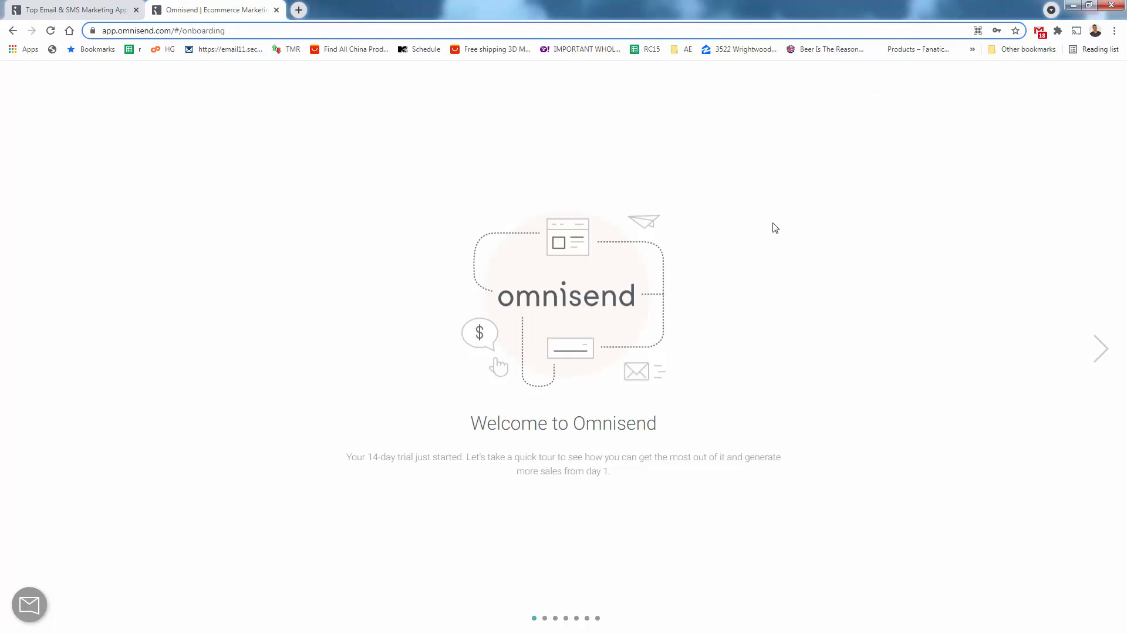
# Step: Go through all slides of the Omnisend welcome tour and get started with the dashboard
pyautogui.click(1095, 349)
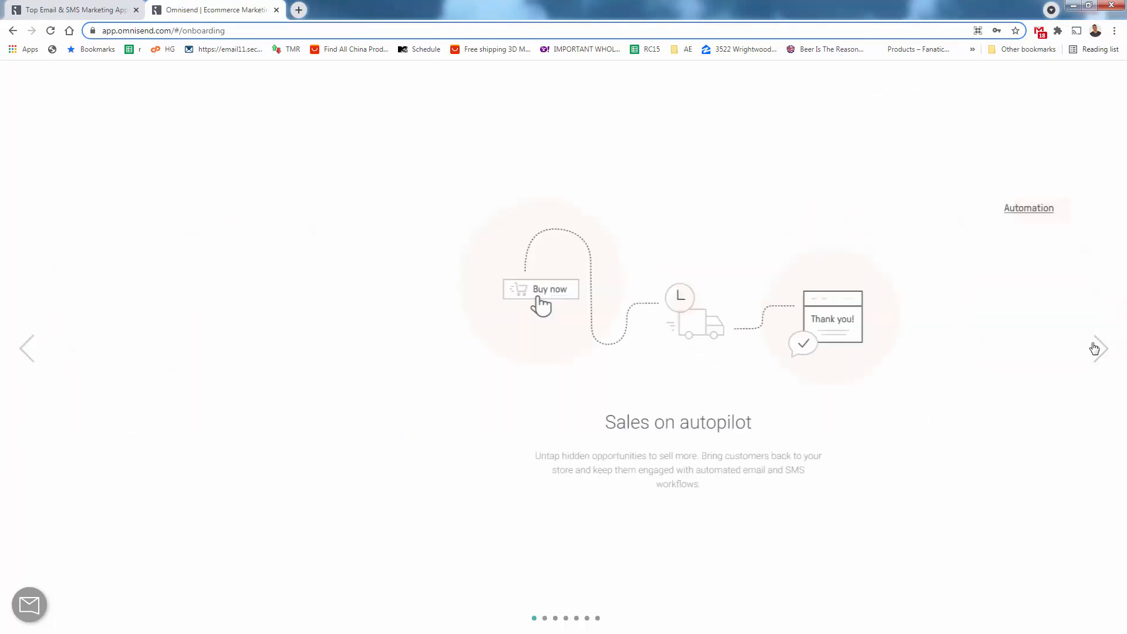
pyautogui.click(1095, 348)
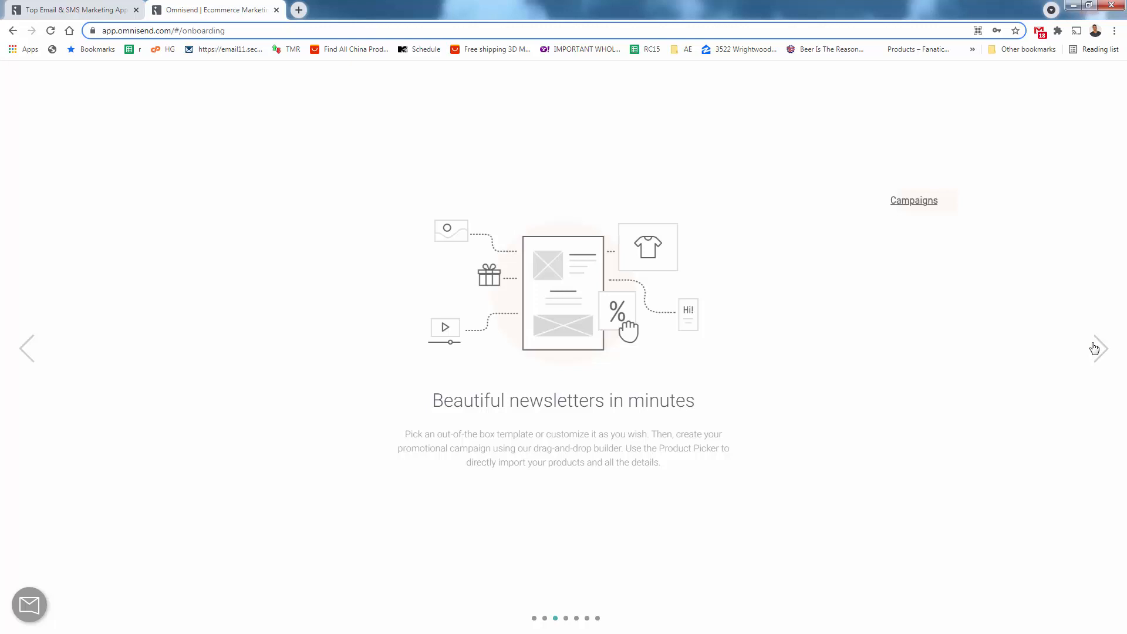
pyautogui.click(1095, 348)
pyautogui.click(1095, 349)
pyautogui.click(1095, 348)
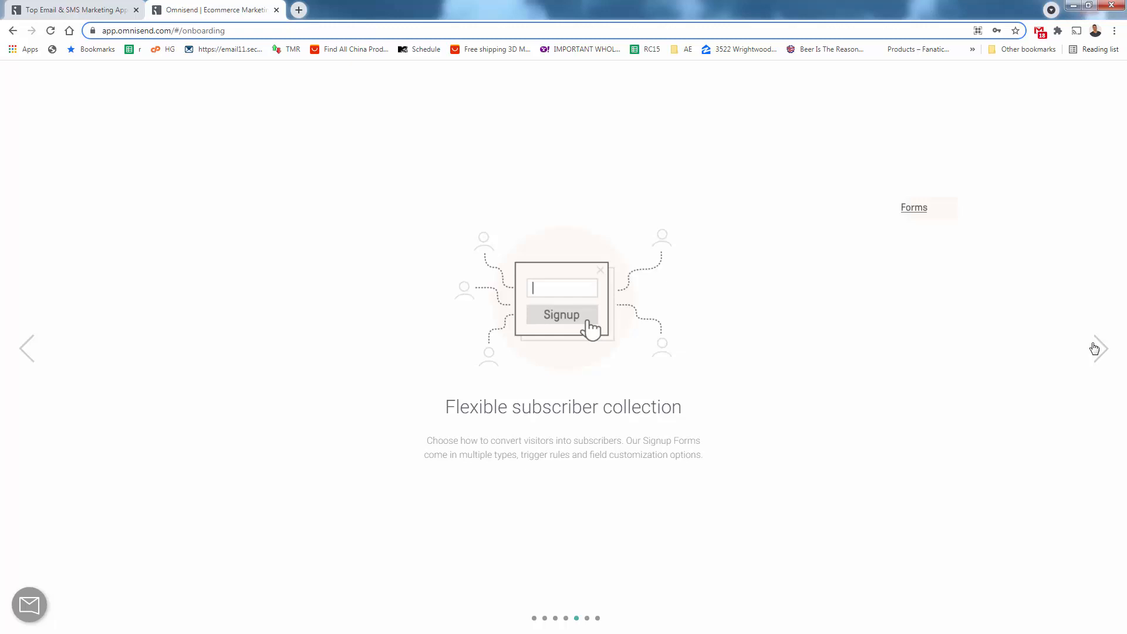
pyautogui.click(1095, 348)
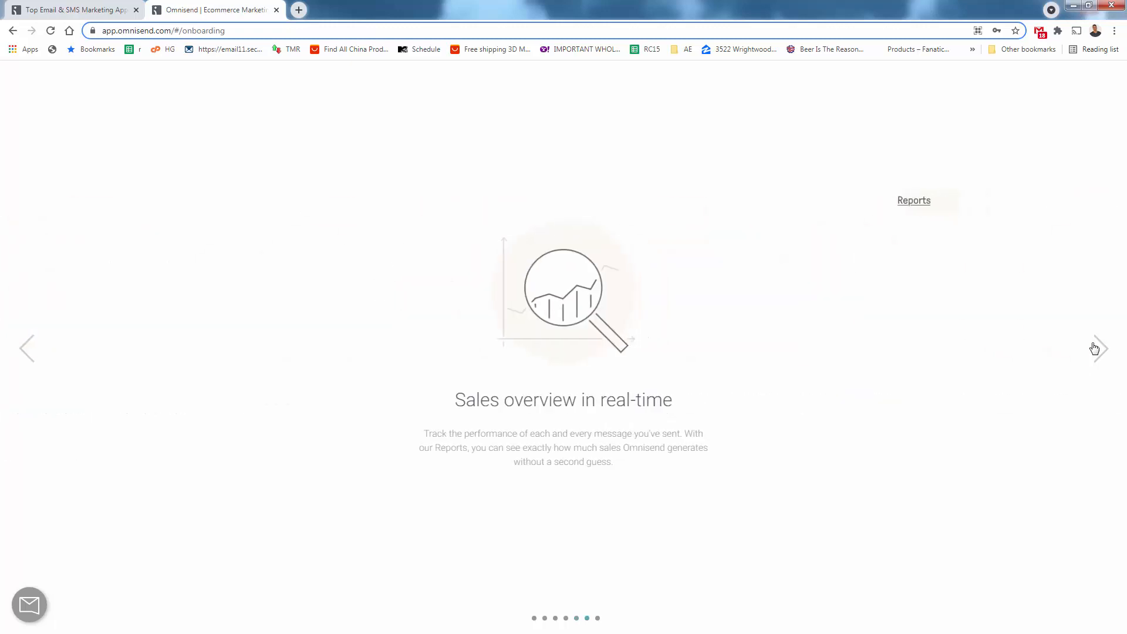
pyautogui.click(1095, 348)
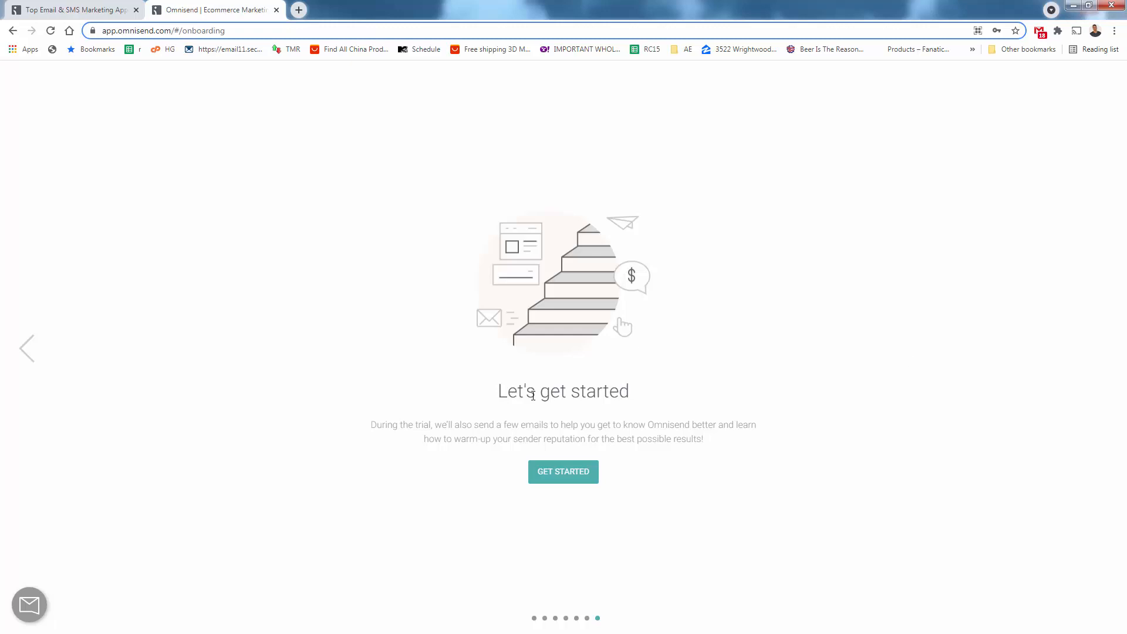
pyautogui.click(547, 472)
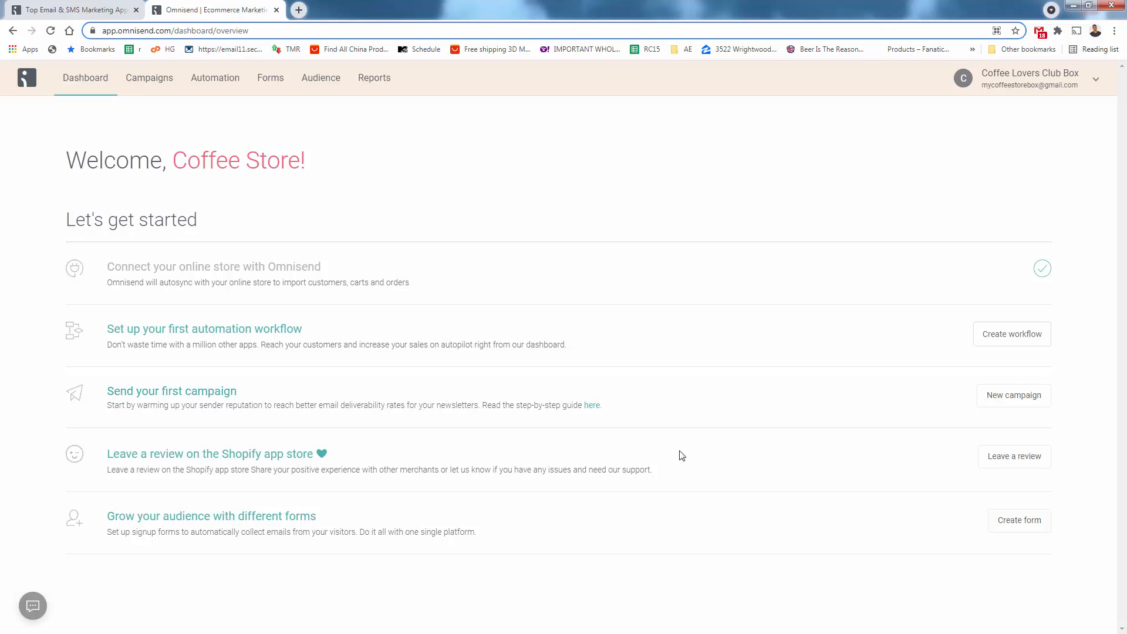
# Step: Start creating the first automation workflow and look over the recommended workflow templates
pyautogui.click(1023, 334)
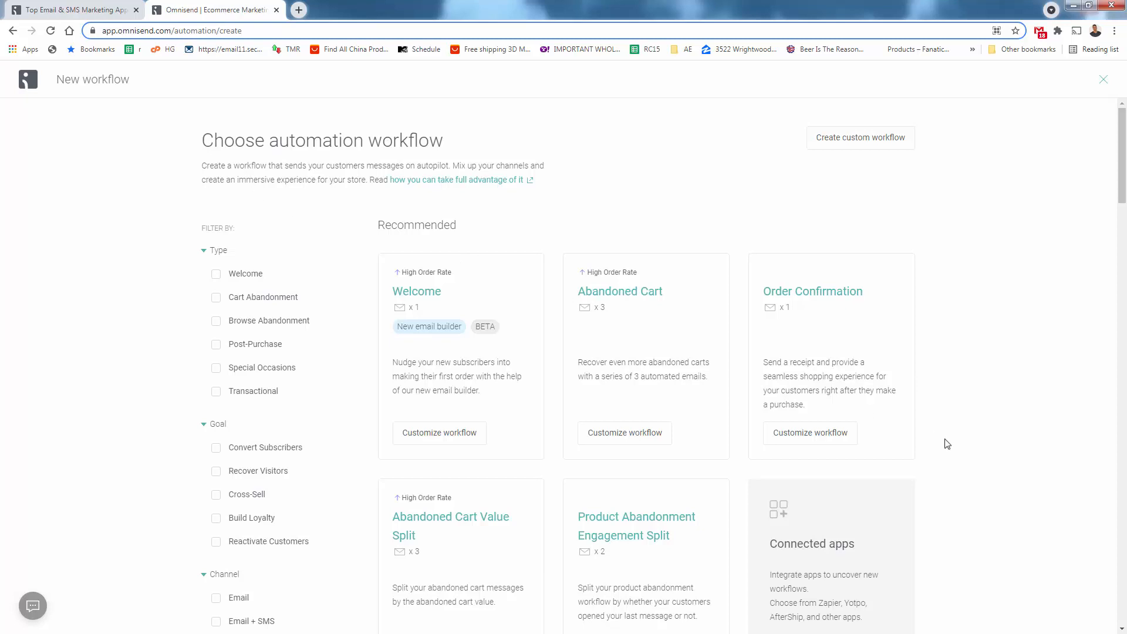
pyautogui.scroll(-2, 946, 444)
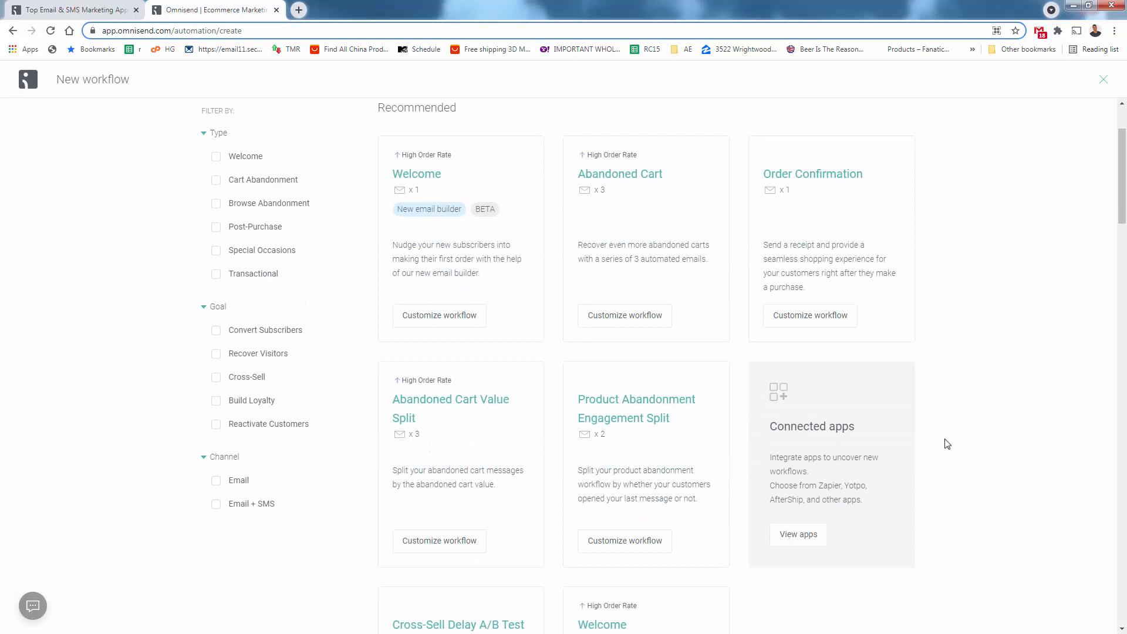
pyautogui.scroll(2, 944, 464)
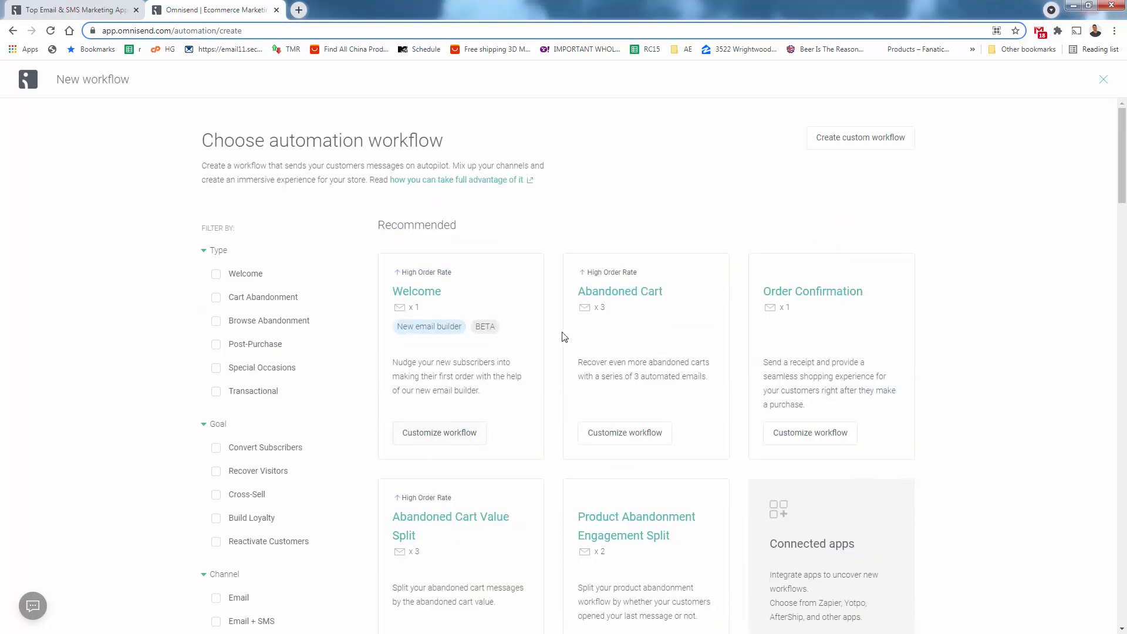
# Step: Look through the recommended automation workflow templates and the list of all workflows
pyautogui.scroll(-2, 649, 370)
pyautogui.scroll(2, 682, 344)
pyautogui.scroll(-6, 624, 430)
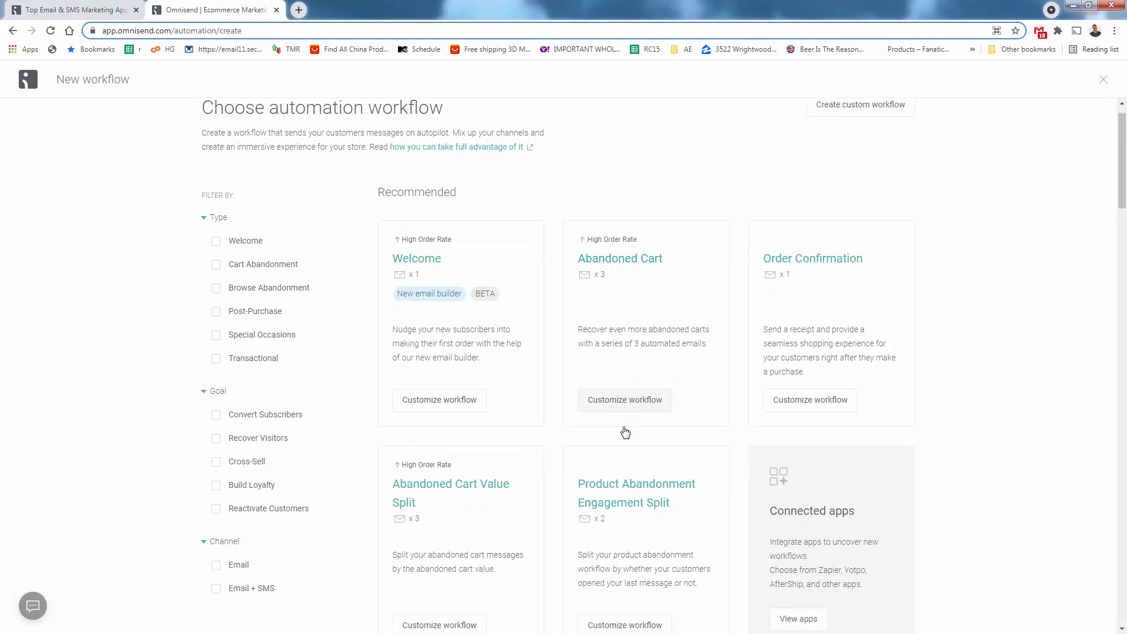
pyautogui.scroll(-1, 622, 426)
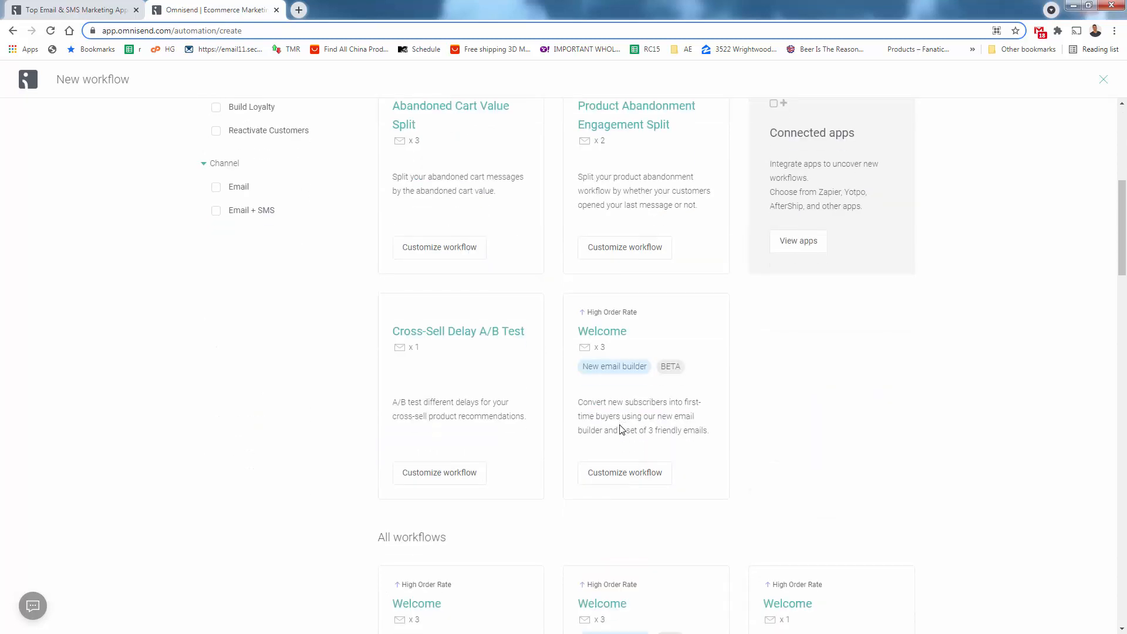
pyautogui.scroll(-1, 622, 430)
pyautogui.scroll(-5, 620, 427)
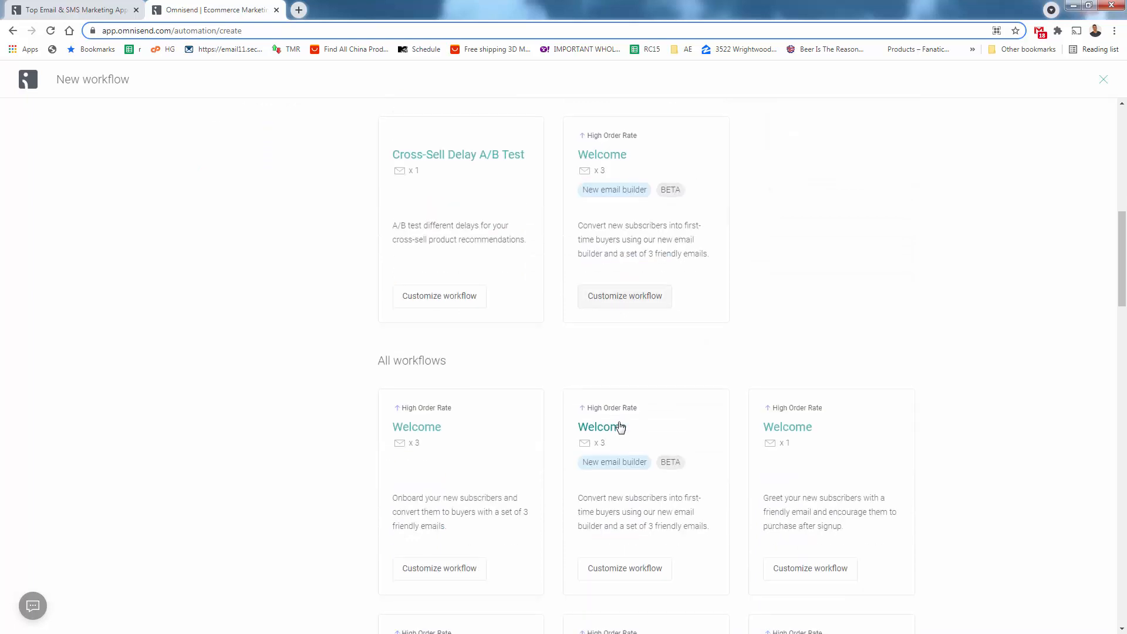
pyautogui.scroll(-2, 619, 421)
pyautogui.scroll(10, 619, 420)
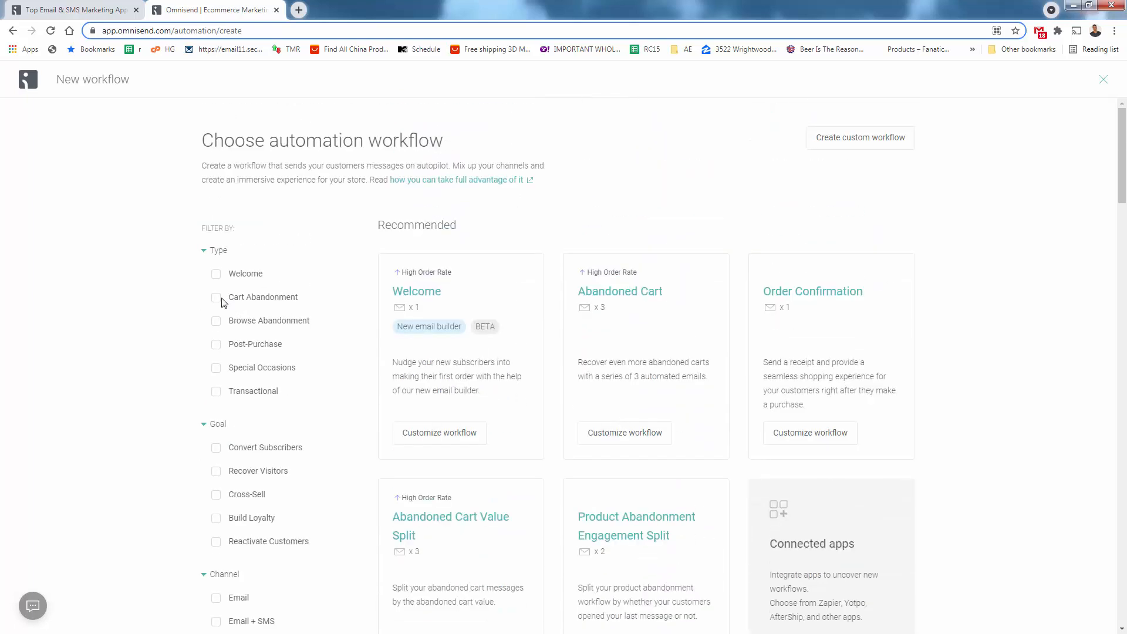
# Step: Filter the workflow templates by the Cart Abandonment type, clear that filter, and filter by the Welcome type instead
pyautogui.click(216, 298)
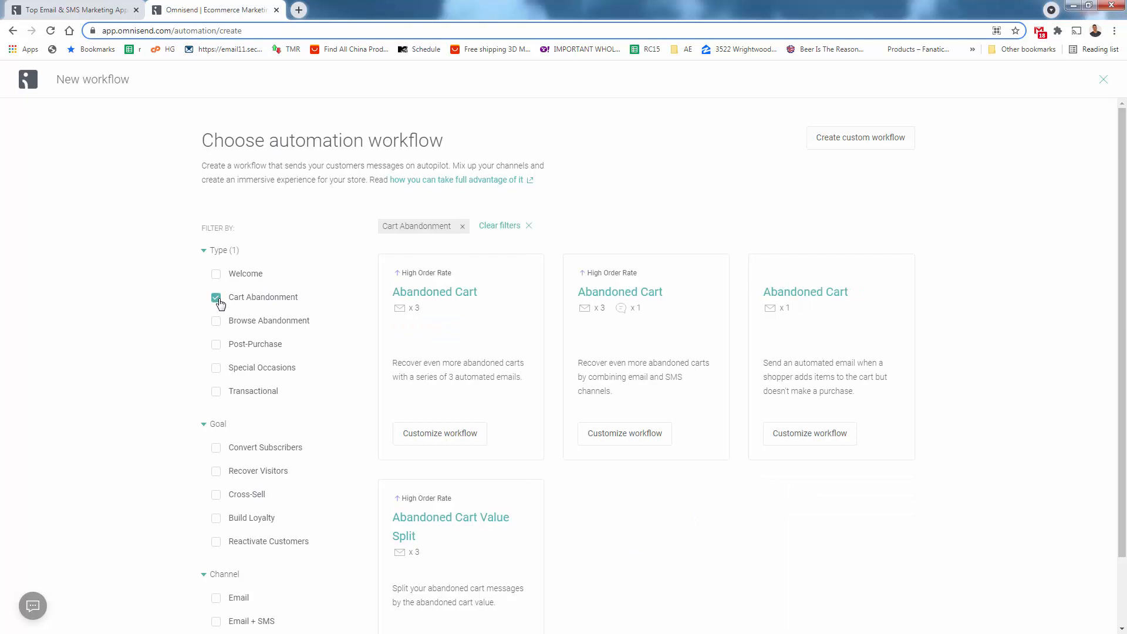
pyautogui.click(216, 298)
pyautogui.click(217, 275)
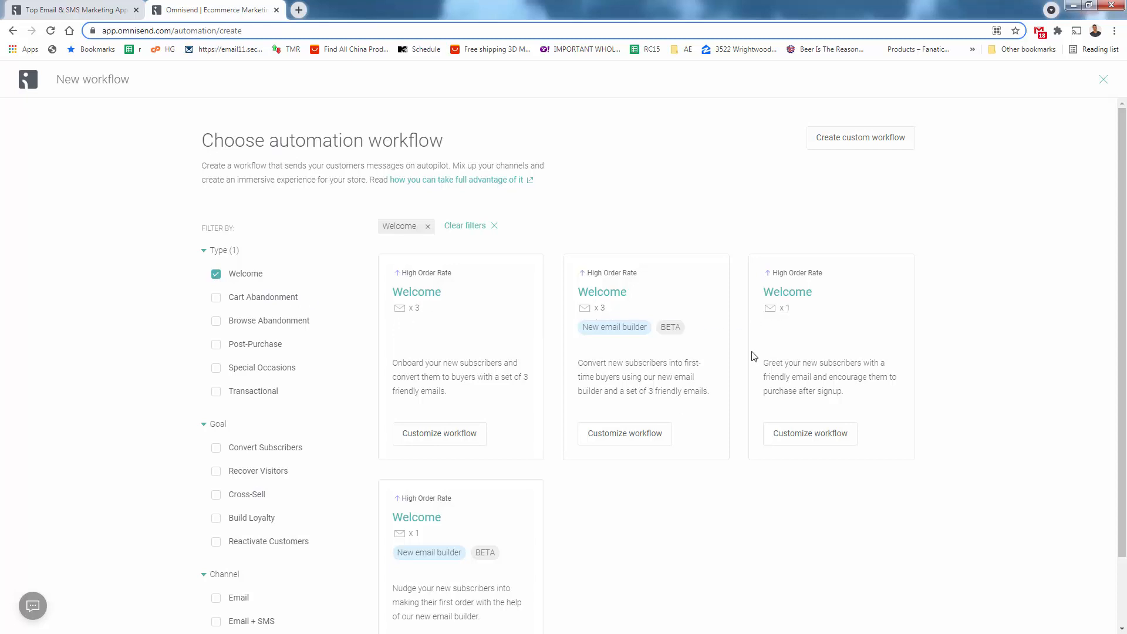
pyautogui.scroll(-1, 521, 485)
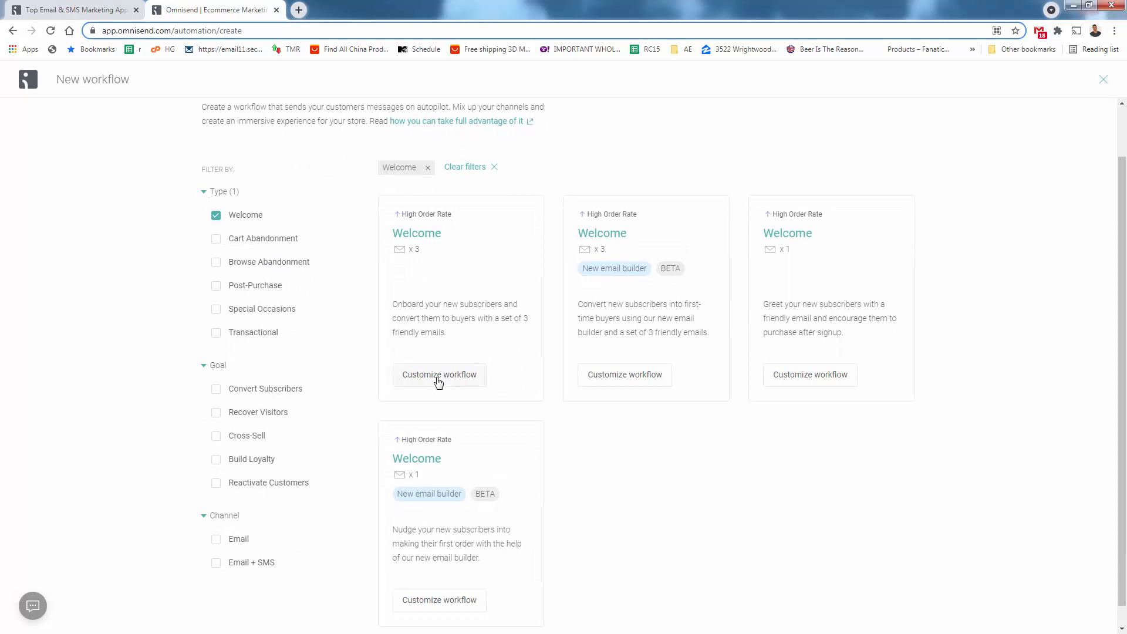
# Step: Start customizing the three-email Welcome workflow for the new email builder and permanently dismiss the builder notice
pyautogui.click(607, 377)
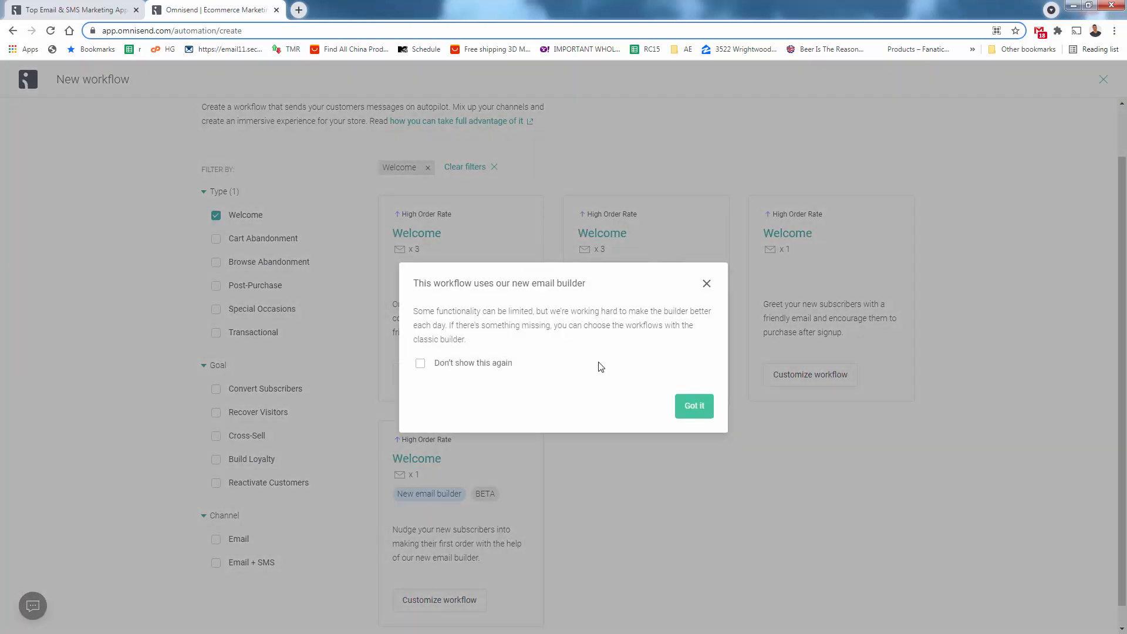
pyautogui.click(421, 364)
pyautogui.click(690, 407)
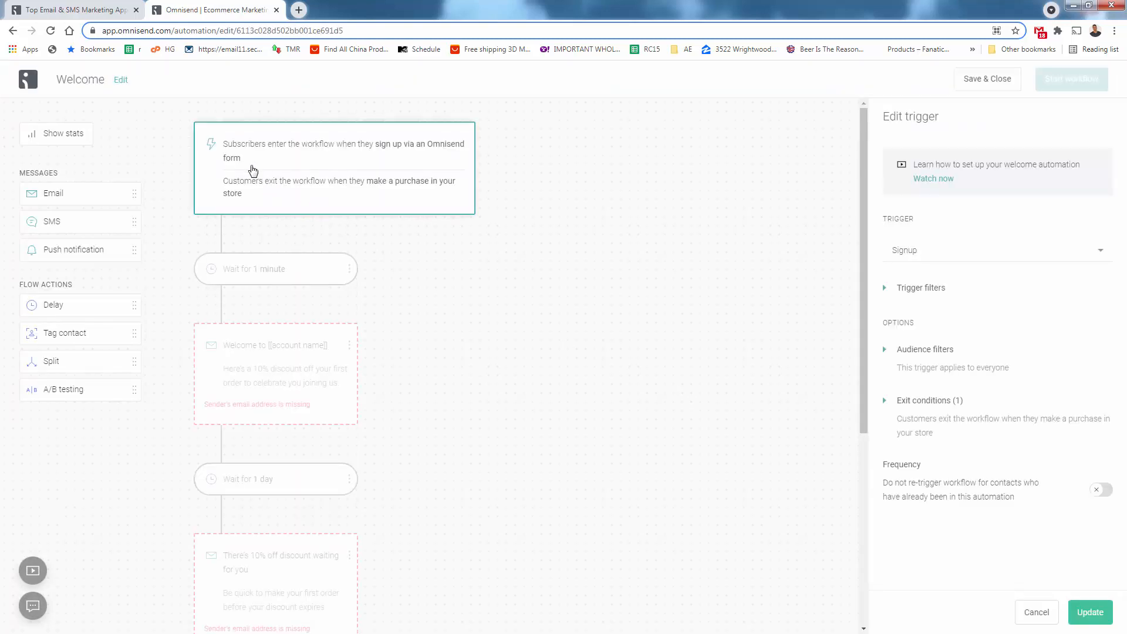
# Step: Look over the Welcome workflow's sequence and open the first delay after the trigger
pyautogui.scroll(-5, 306, 301)
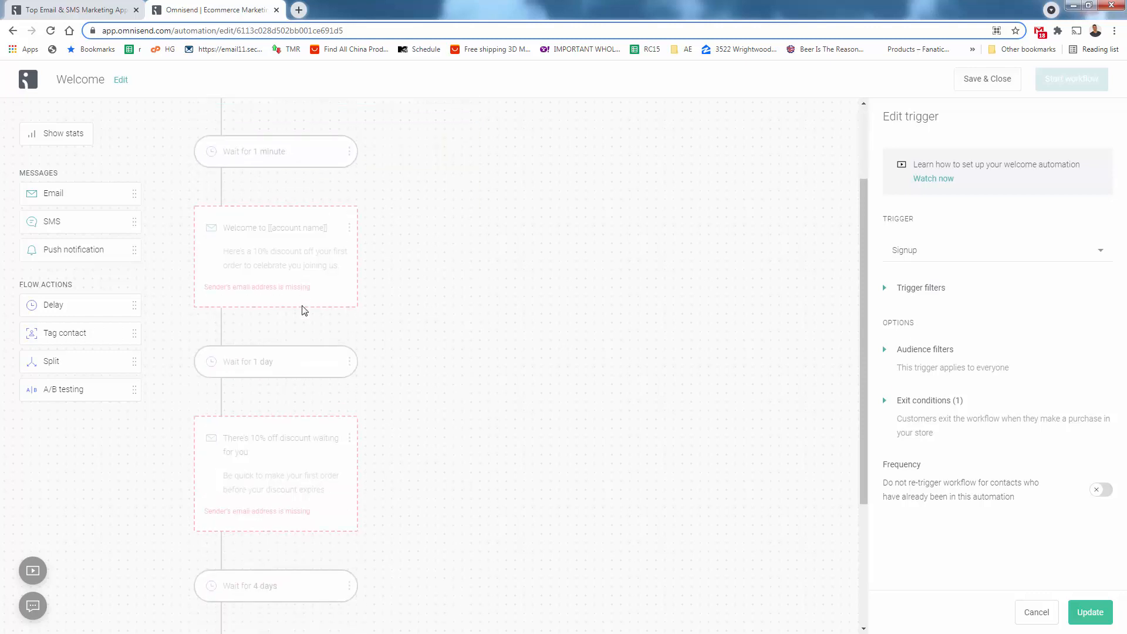
pyautogui.scroll(5, 304, 310)
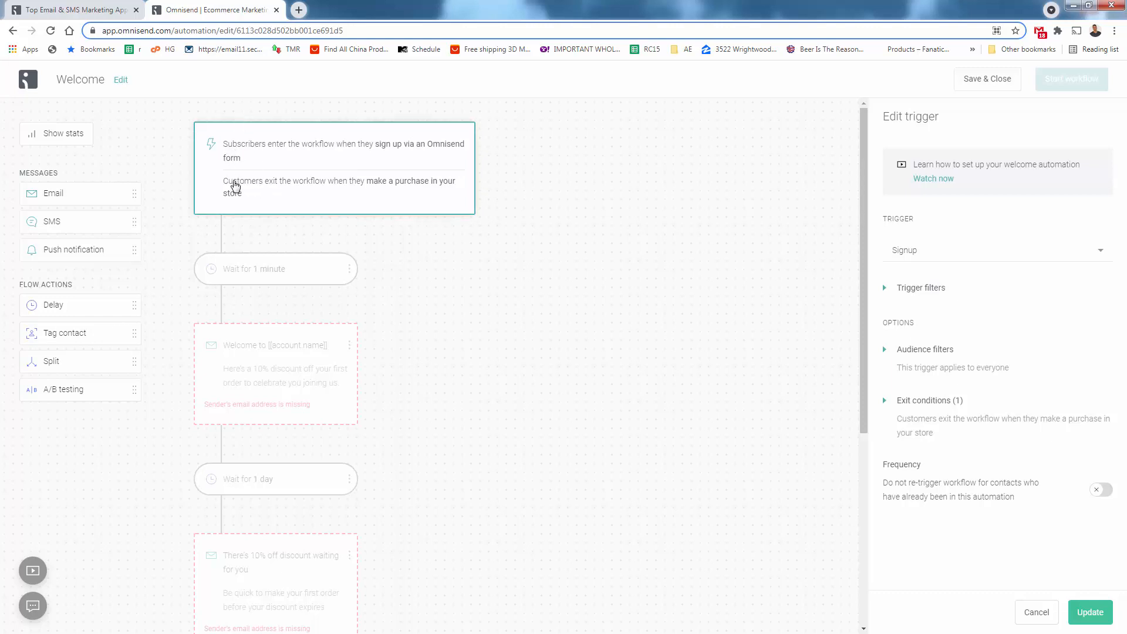
pyautogui.click(251, 269)
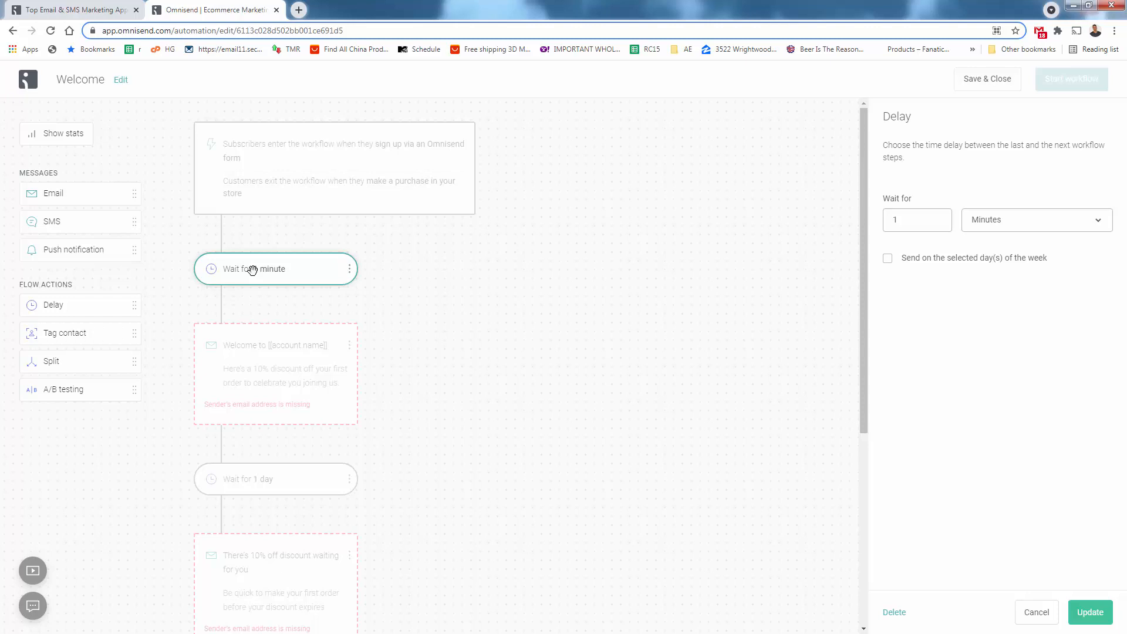
# Step: Open the first email of the workflow and examine its sender, verification and UTM settings
pyautogui.click(273, 292)
pyautogui.scroll(-1, 271, 293)
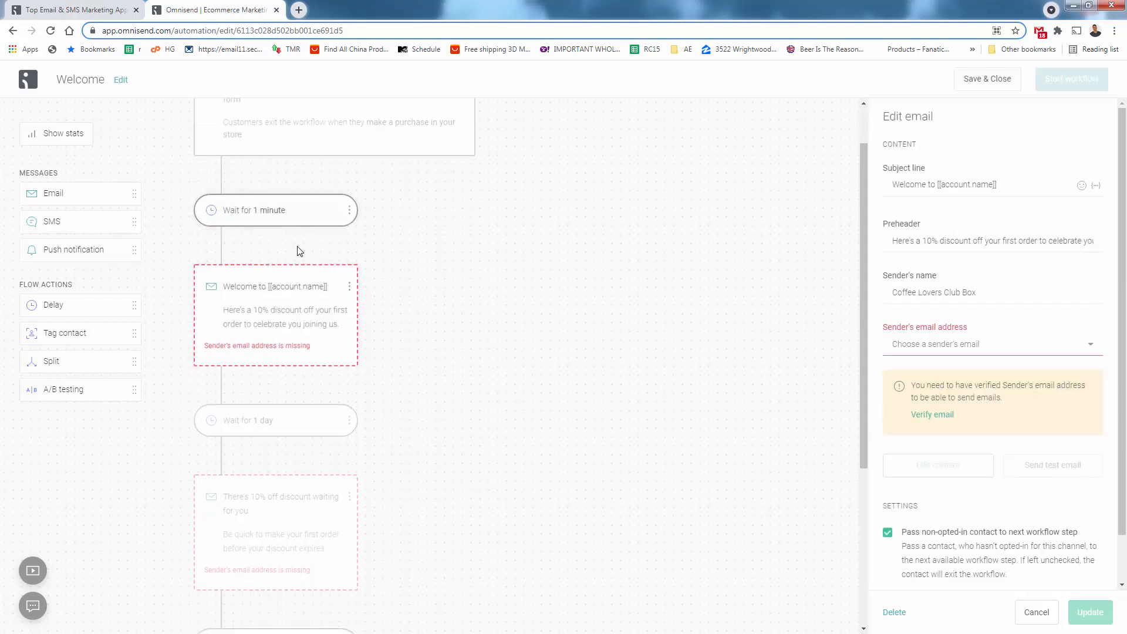
pyautogui.scroll(1, 299, 254)
pyautogui.scroll(-2, 300, 254)
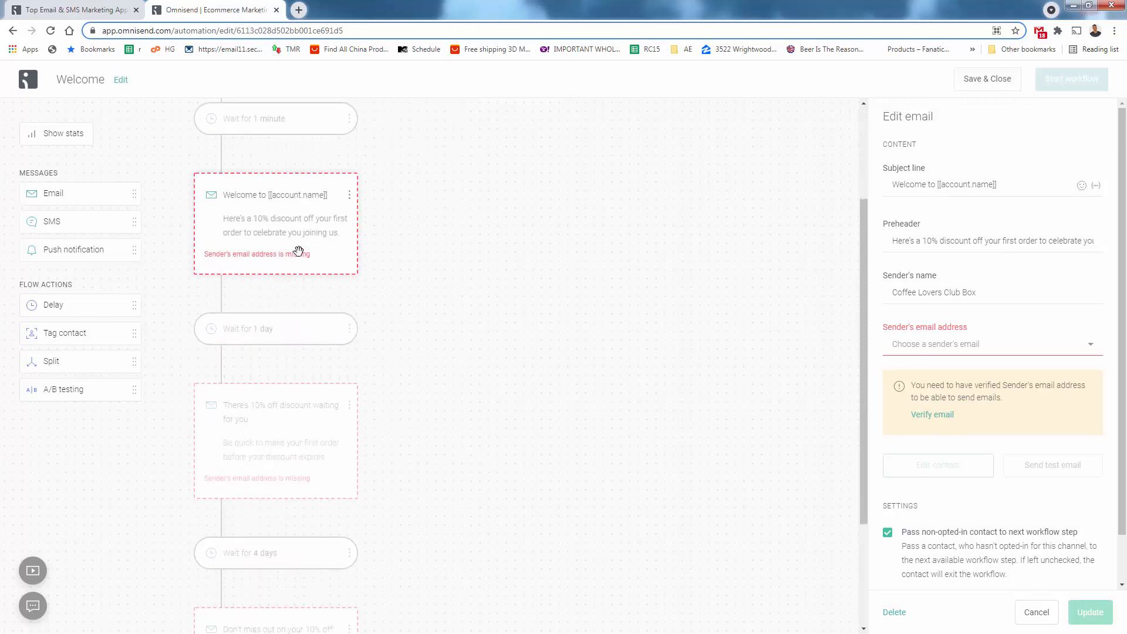
pyautogui.scroll(-2, 300, 255)
pyautogui.scroll(2, 299, 252)
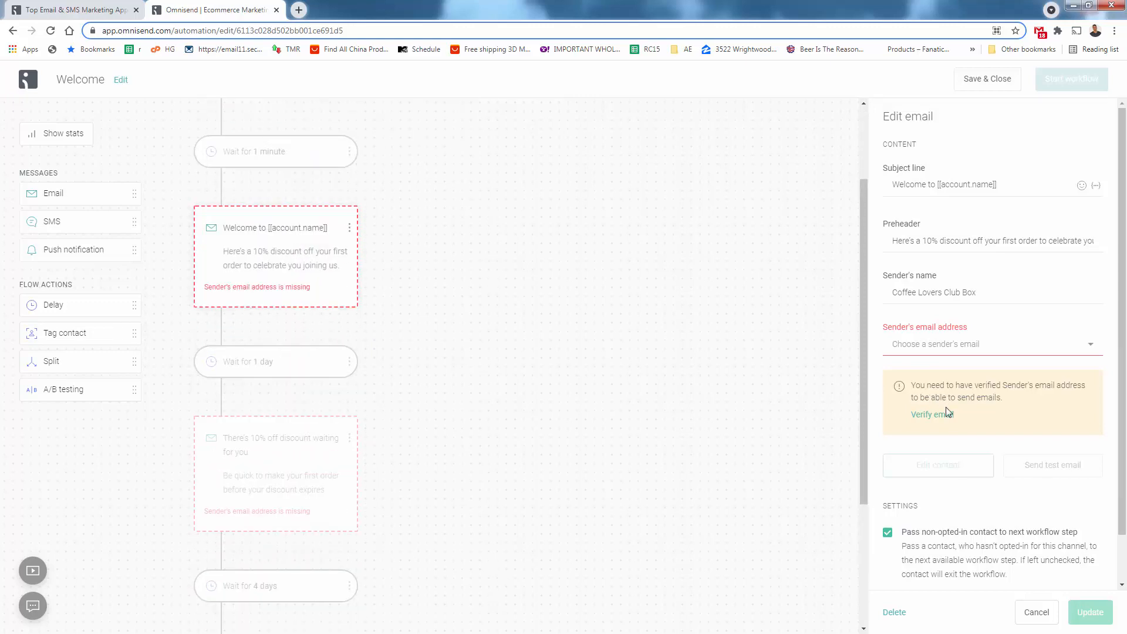
pyautogui.scroll(-1, 961, 415)
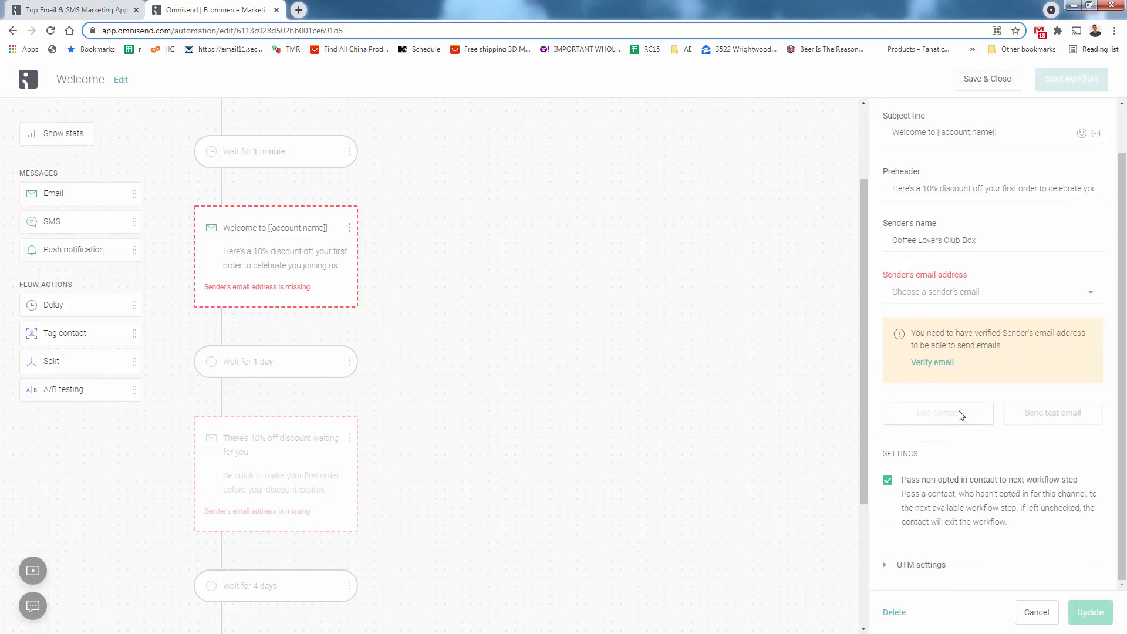
pyautogui.scroll(1, 961, 415)
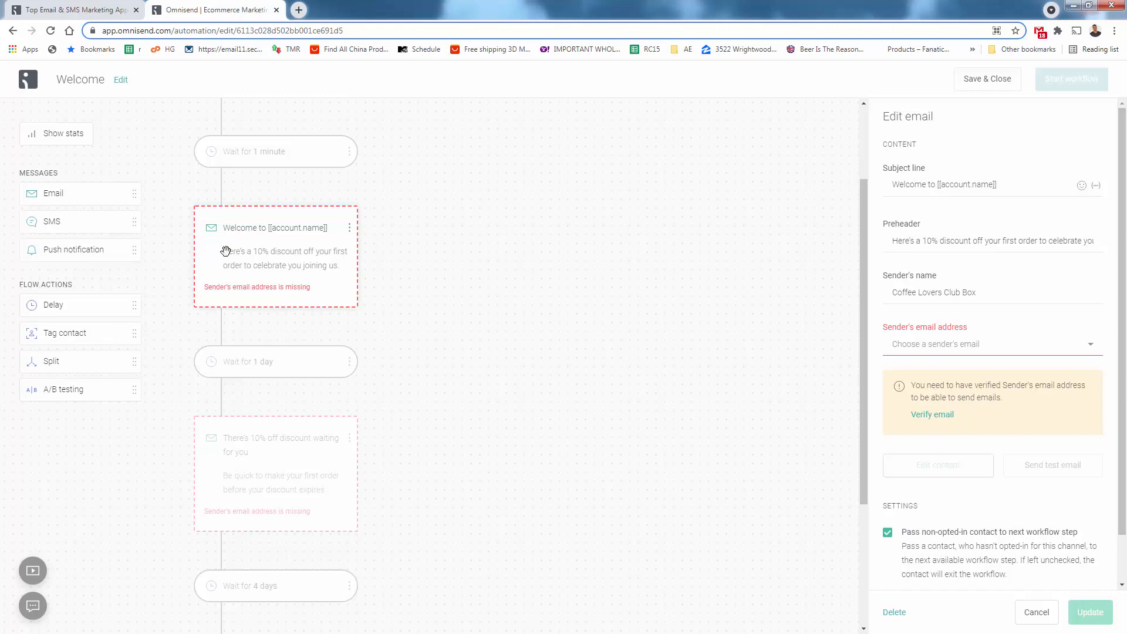
pyautogui.scroll(-1, 1022, 372)
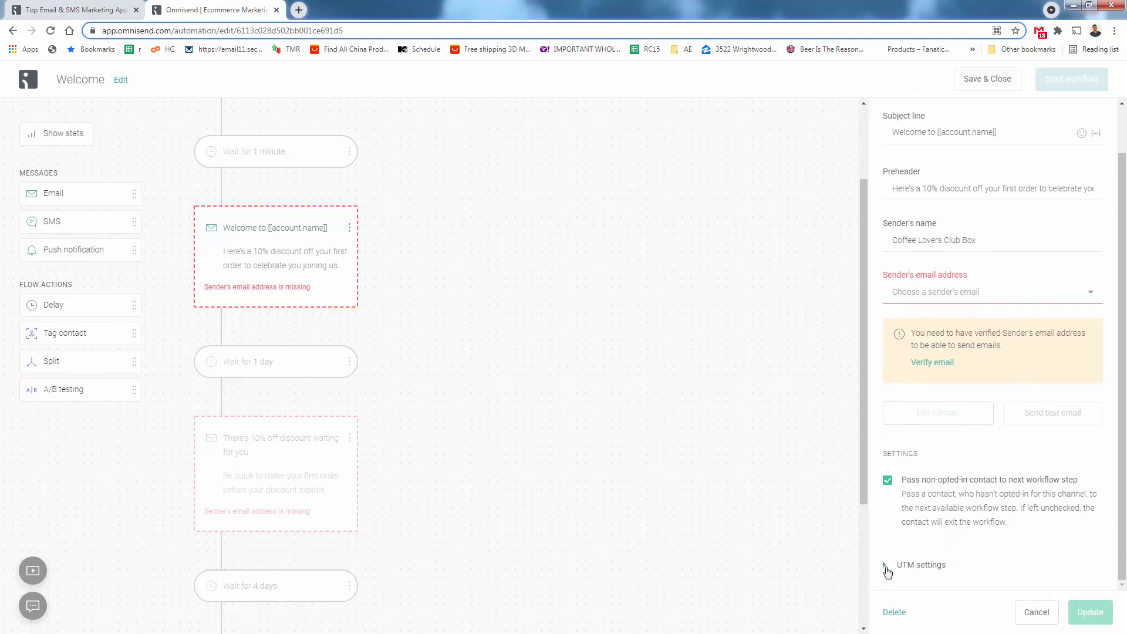
pyautogui.click(885, 566)
pyautogui.scroll(1, 963, 320)
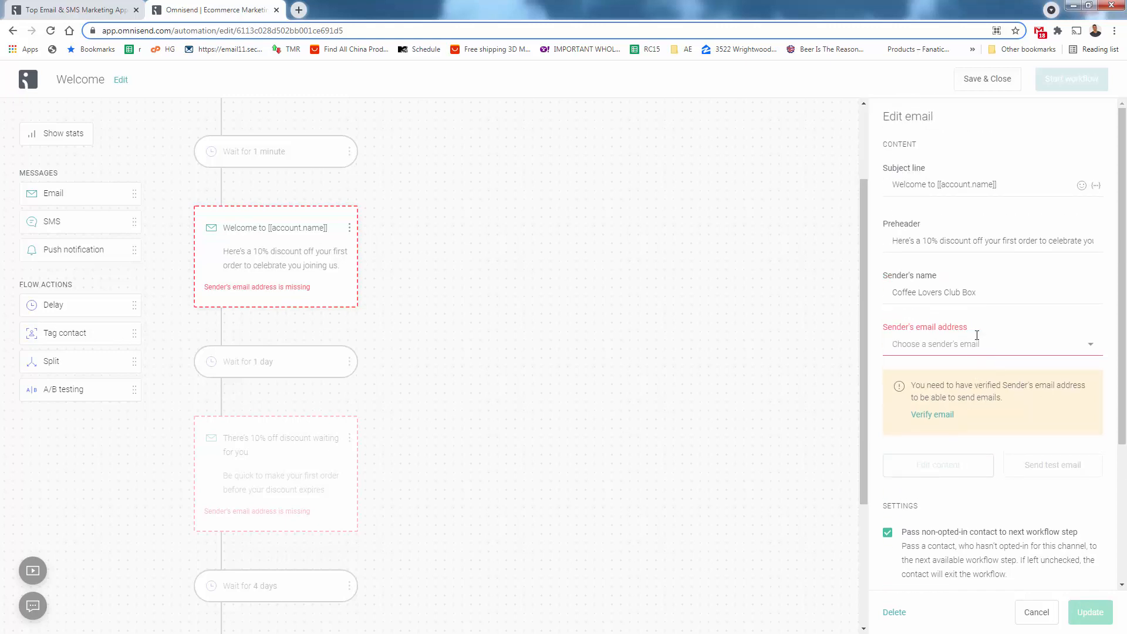
# Step: Change the first email's subject line to "Thanks For Stopping By Our Coffee Store"
pyautogui.click(902, 183)
pyautogui.moveTo(1008, 185); pyautogui.dragTo(894, 189)
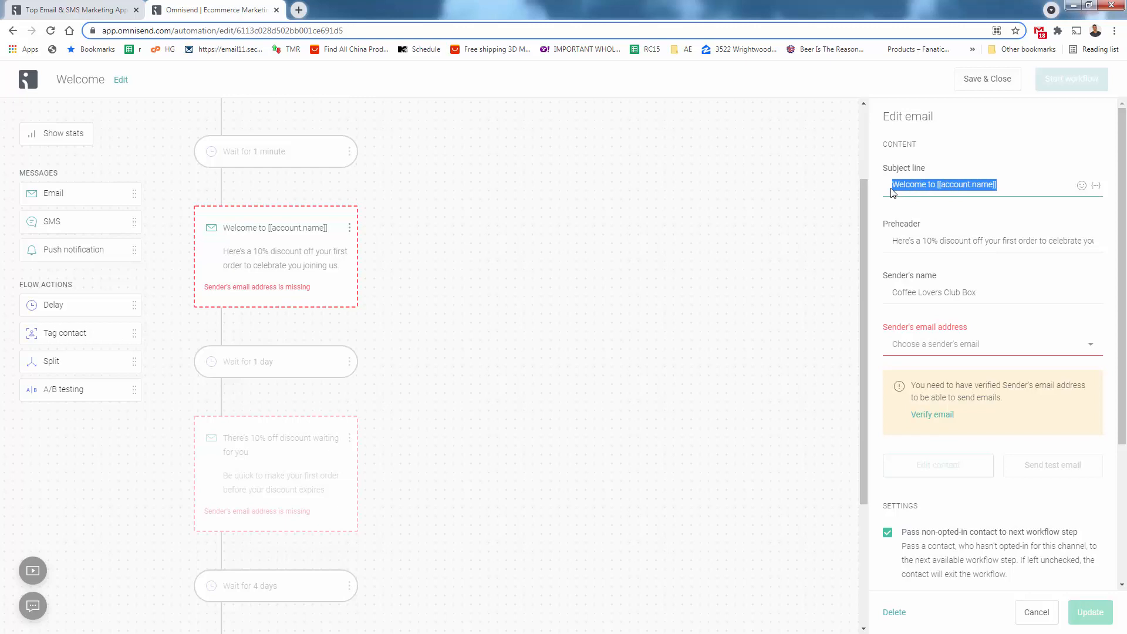
pyautogui.write('Thanks For Com')
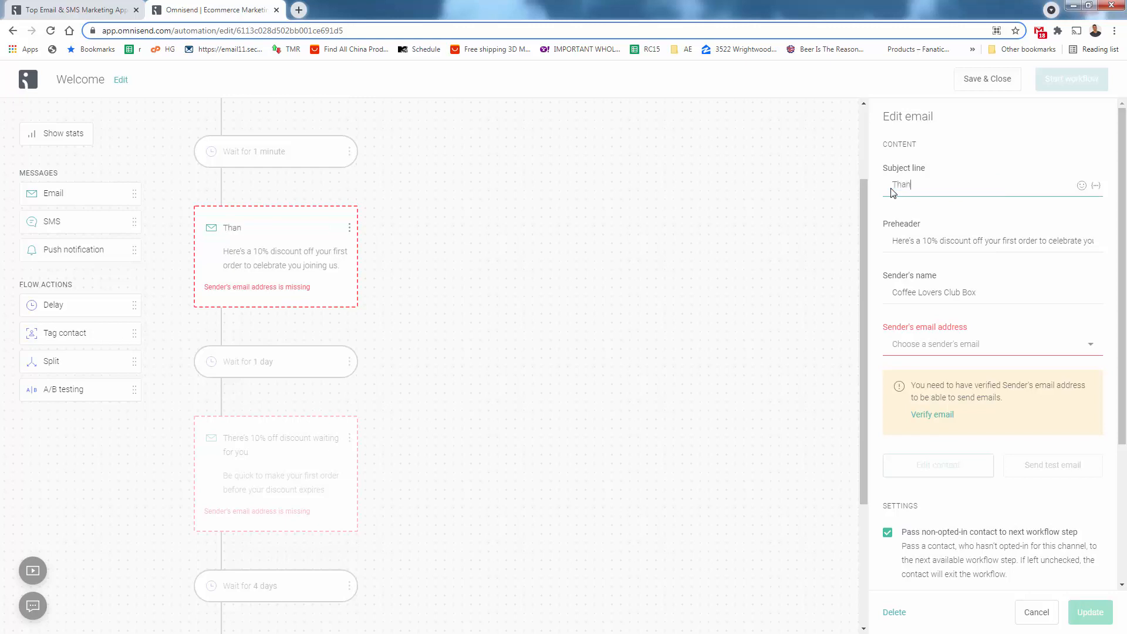
pyautogui.press('BackSpace')
pyautogui.press('BackSpace')
pyautogui.press('BackSpace')
pyautogui.write('Stopping By Our Coffee Store')
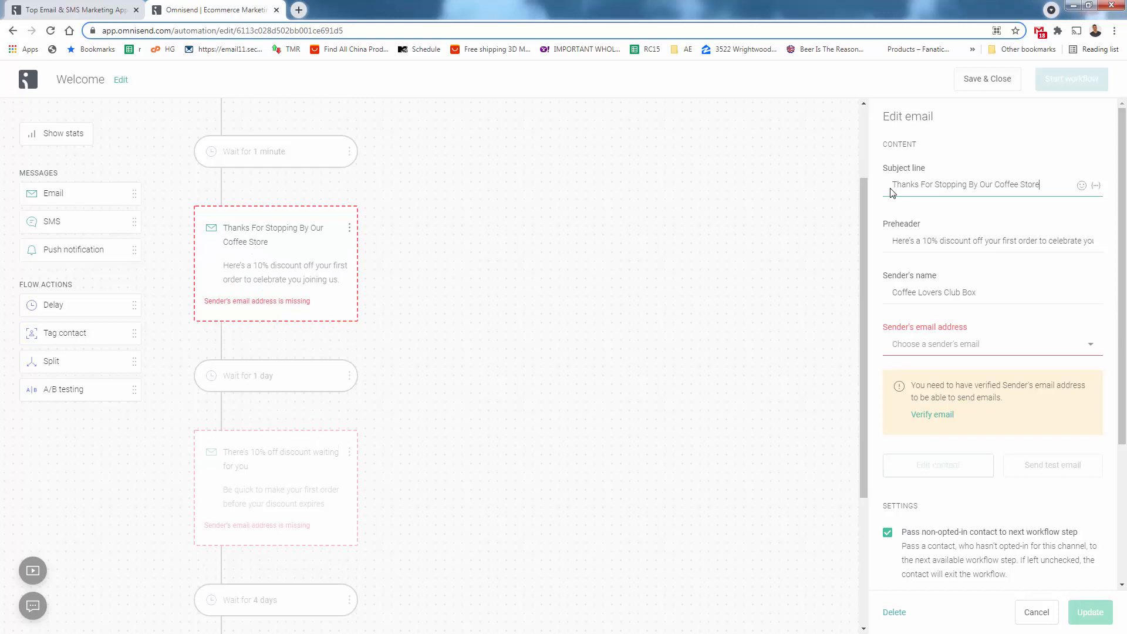
pyautogui.scroll(-4, 1057, 461)
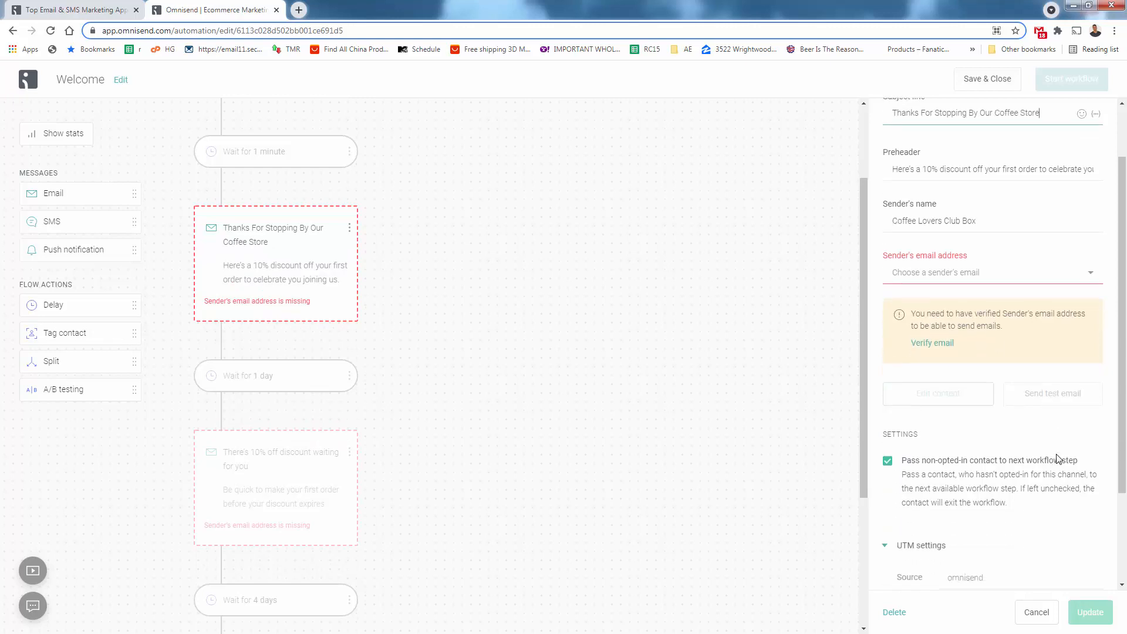
pyautogui.scroll(4, 1057, 461)
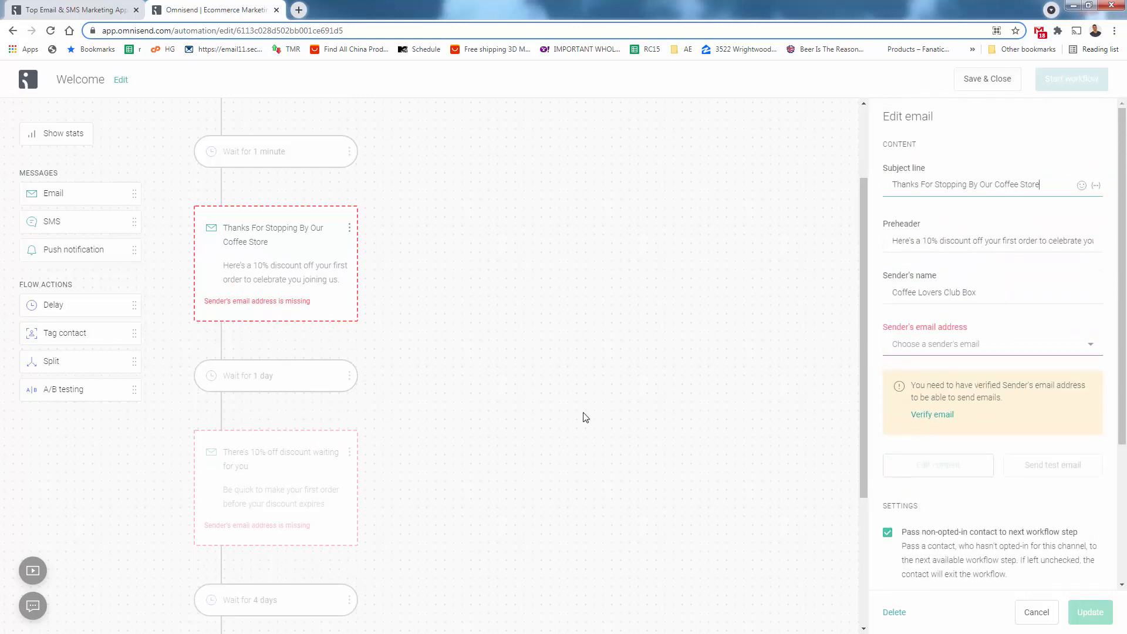
# Step: Open the delay after the first email, review the rest of the sequence, and open the second email
pyautogui.click(292, 382)
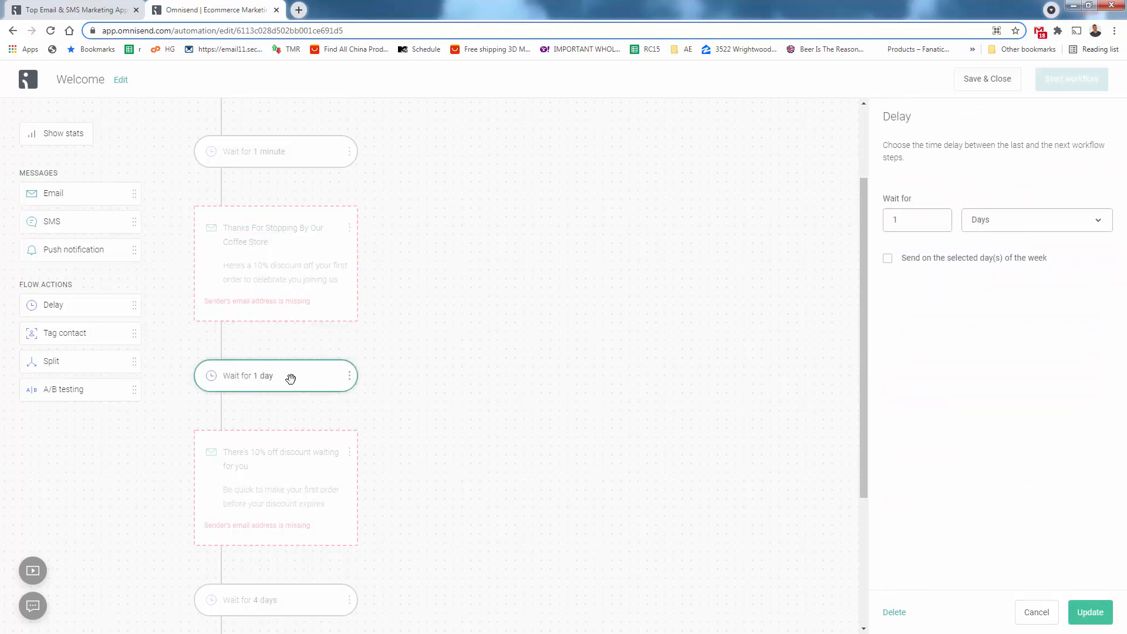
pyautogui.scroll(2, 291, 379)
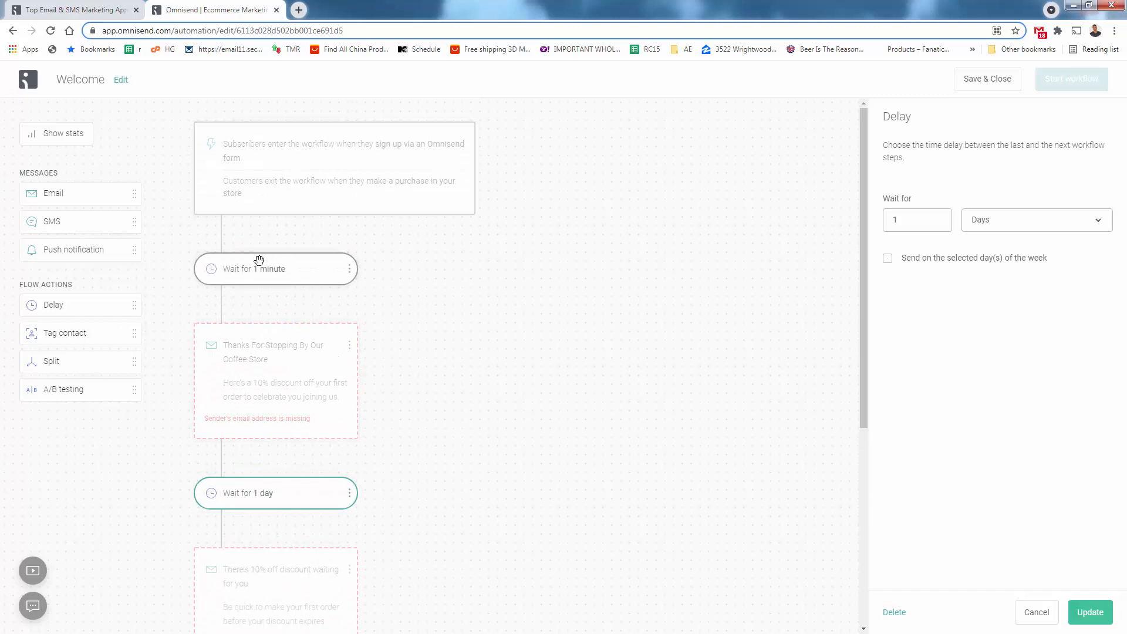
pyautogui.scroll(-2, 238, 343)
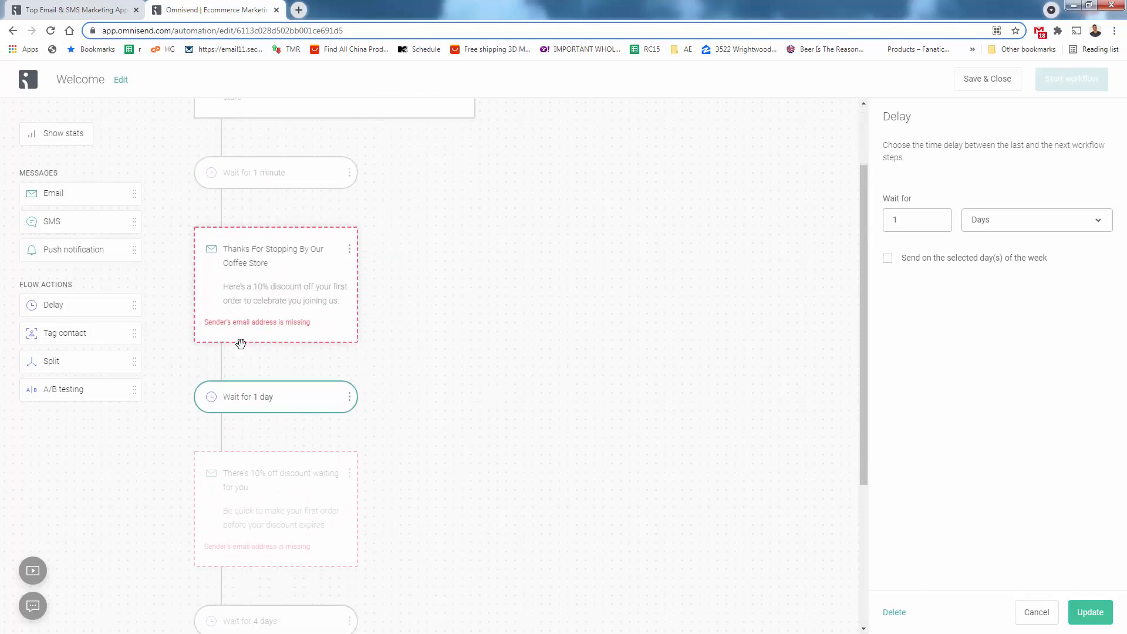
pyautogui.scroll(2, 239, 342)
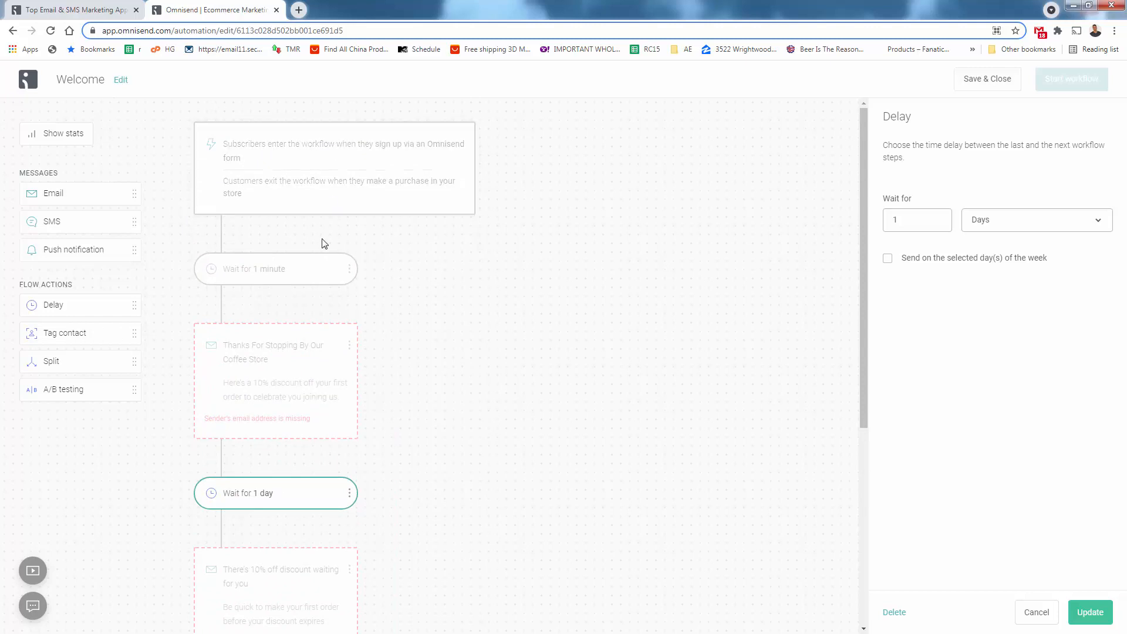
pyautogui.scroll(-3, 265, 276)
pyautogui.scroll(-2, 266, 276)
pyautogui.scroll(-4, 269, 317)
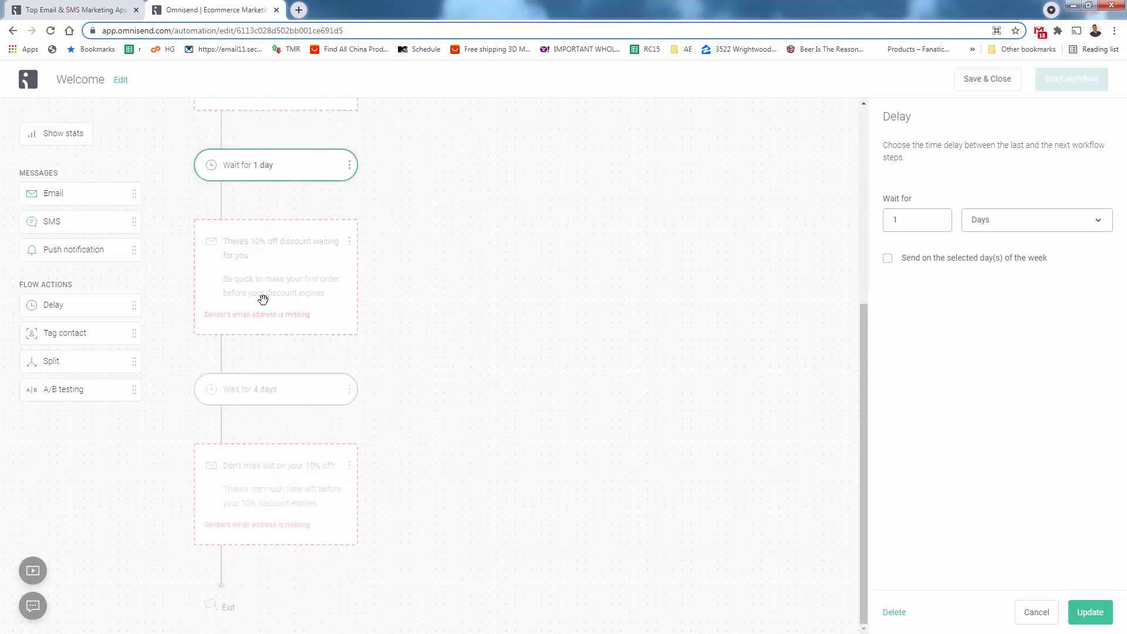
pyautogui.click(266, 321)
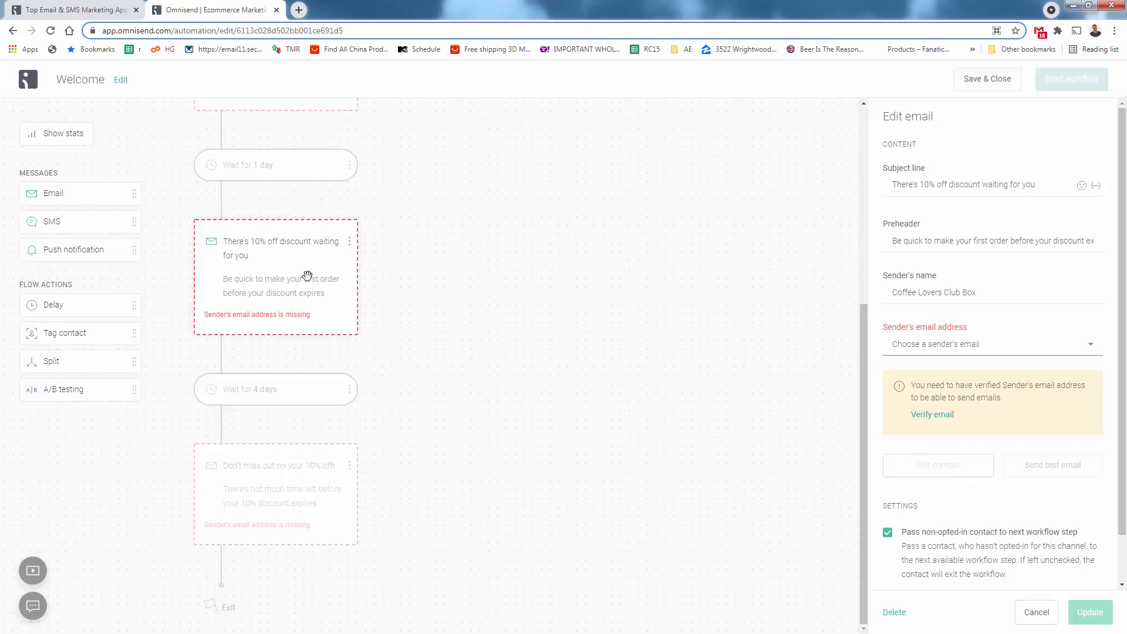
# Step: Set the delay before the last email to 2 days and update it
pyautogui.click(278, 390)
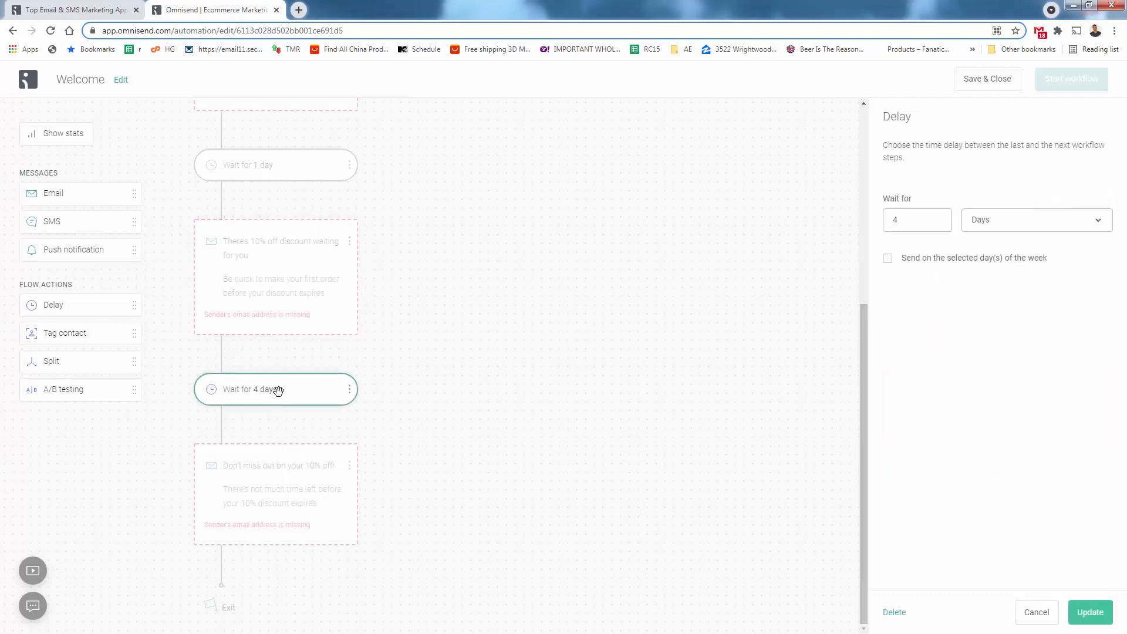
pyautogui.doubleClick(893, 221)
pyautogui.press('BackSpace')
pyautogui.write('2')
pyautogui.click(1090, 612)
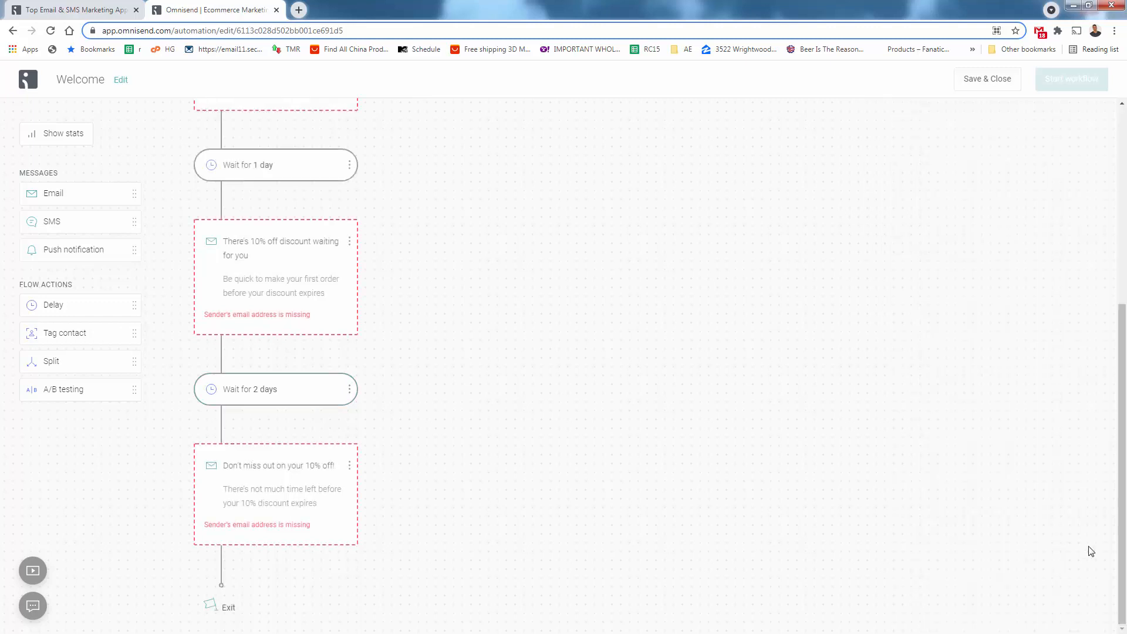
# Step: Try other time units, such as Weeks, for the delay before the last email and return it to Days
pyautogui.click(298, 386)
pyautogui.click(996, 220)
pyautogui.click(999, 259)
pyautogui.click(1000, 224)
pyautogui.click(1002, 325)
pyautogui.click(997, 233)
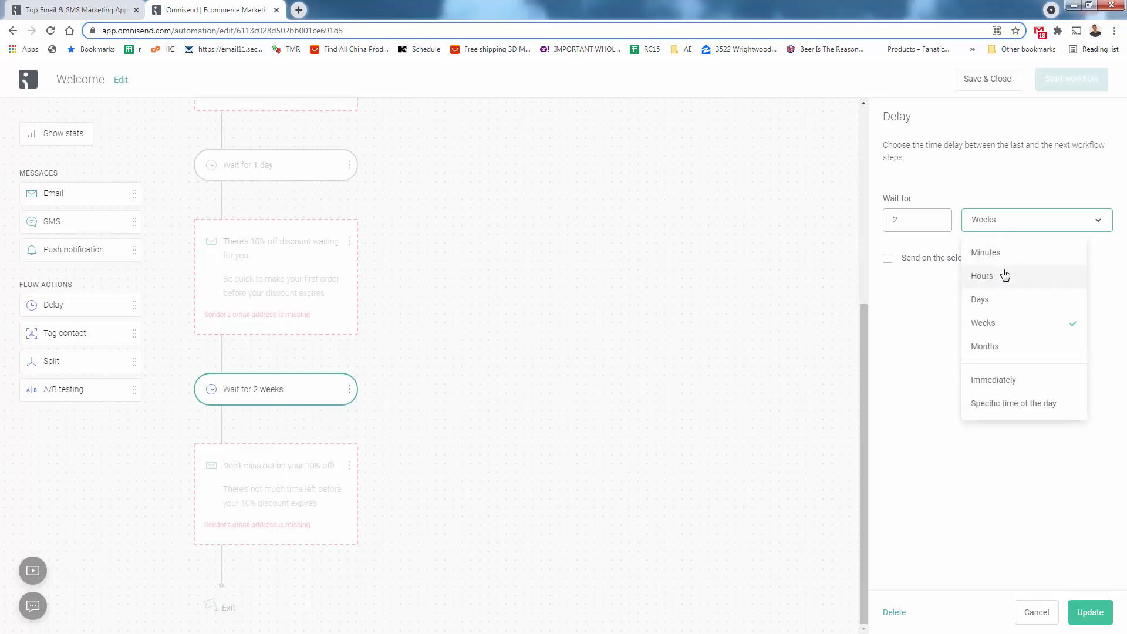
pyautogui.click(998, 299)
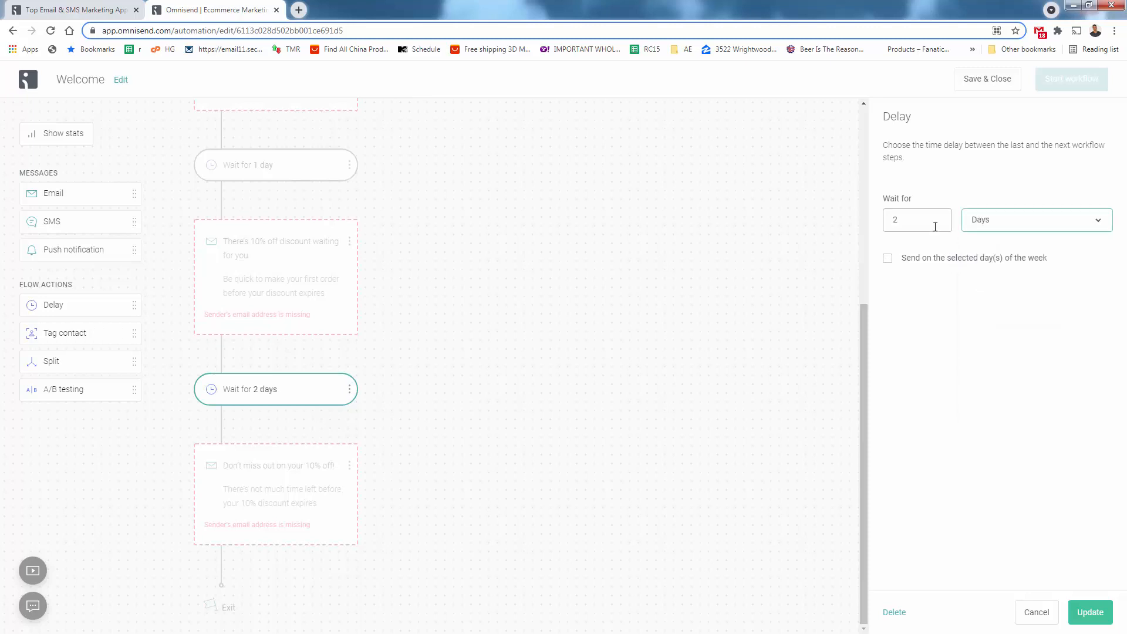
pyautogui.click(776, 299)
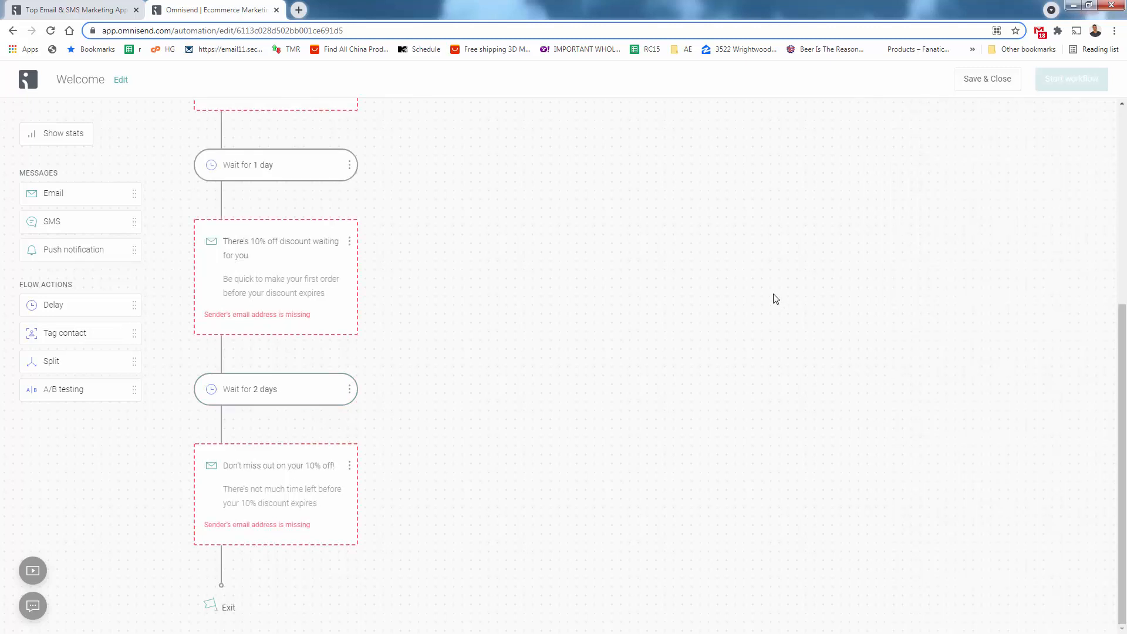
# Step: Set the delay before the last email to 4 days
pyautogui.click(302, 385)
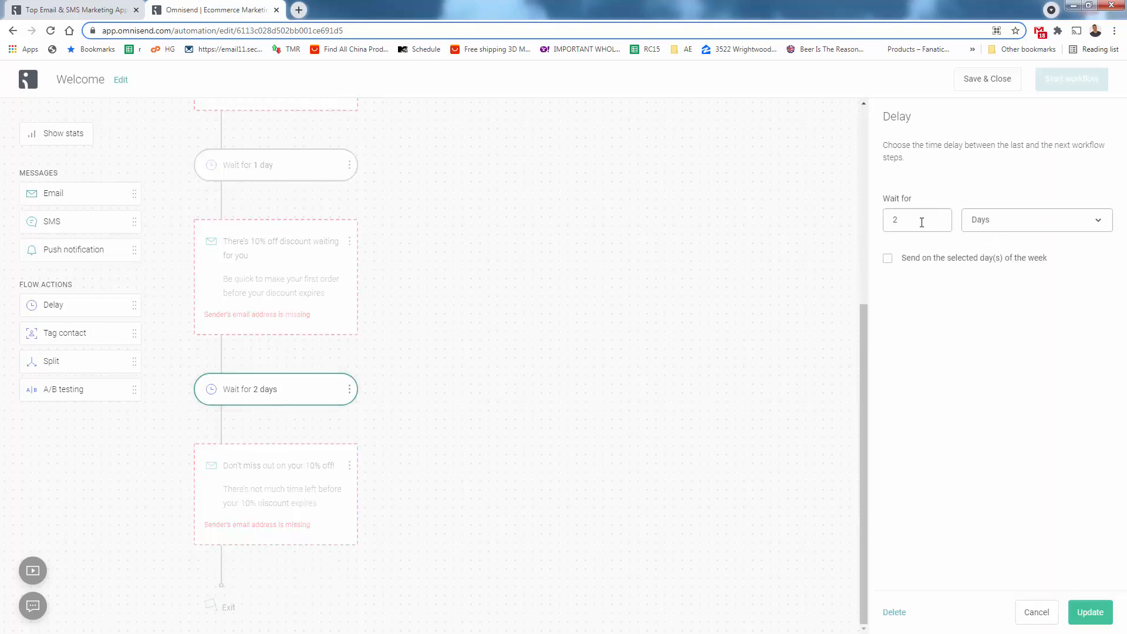
pyautogui.hotkey('ctrl', 'a')
pyautogui.write('4')
pyautogui.click(826, 255)
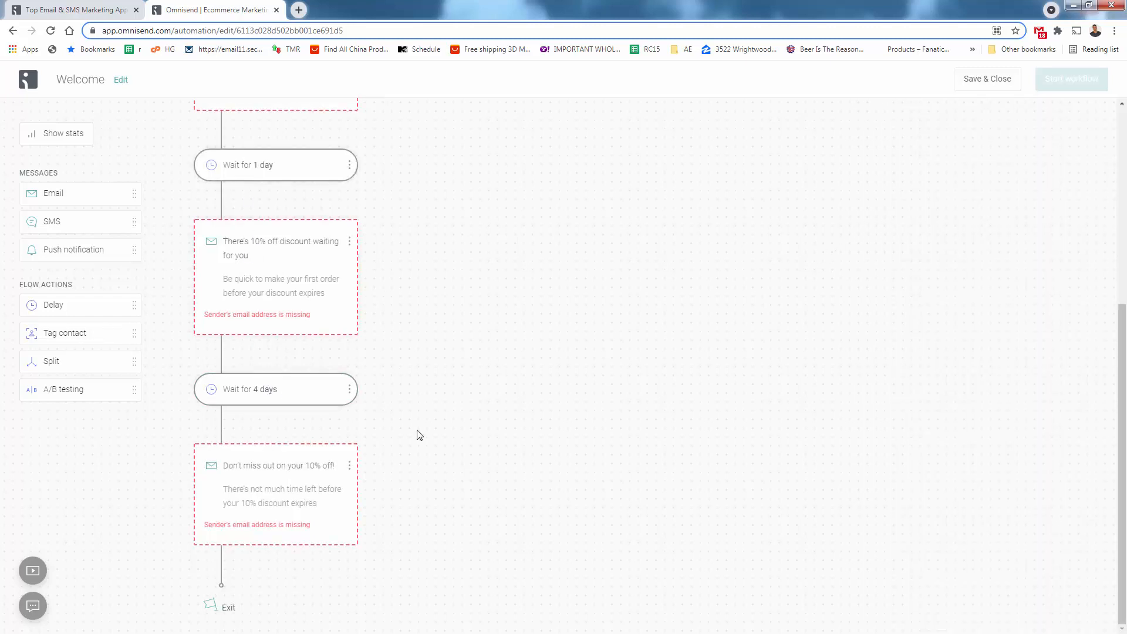
# Step: Set the delay before the last email to 3 days and look at the last email's settings
pyautogui.click(307, 396)
pyautogui.click(911, 219)
pyautogui.write('3')
pyautogui.moveTo(911, 220); pyautogui.dragTo(839, 227)
pyautogui.write('3')
pyautogui.click(811, 250)
pyautogui.click(304, 485)
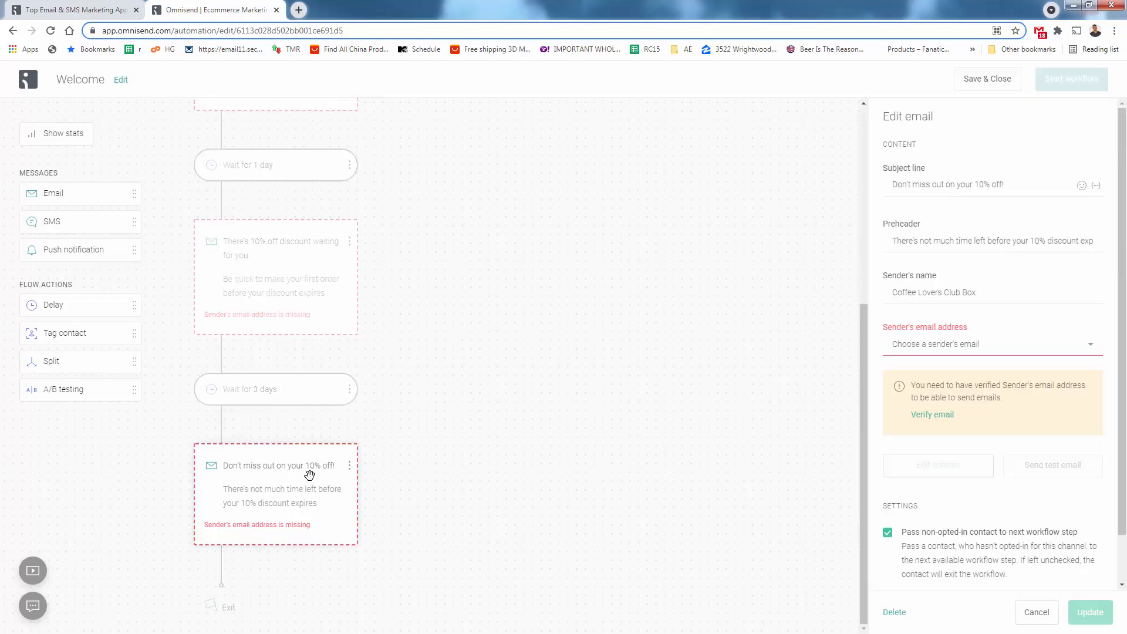
pyautogui.click(405, 386)
# Step: Add a new email at the end of the workflow and insert a 1-minute delay before it
pyautogui.moveTo(68, 193); pyautogui.dragTo(265, 574)
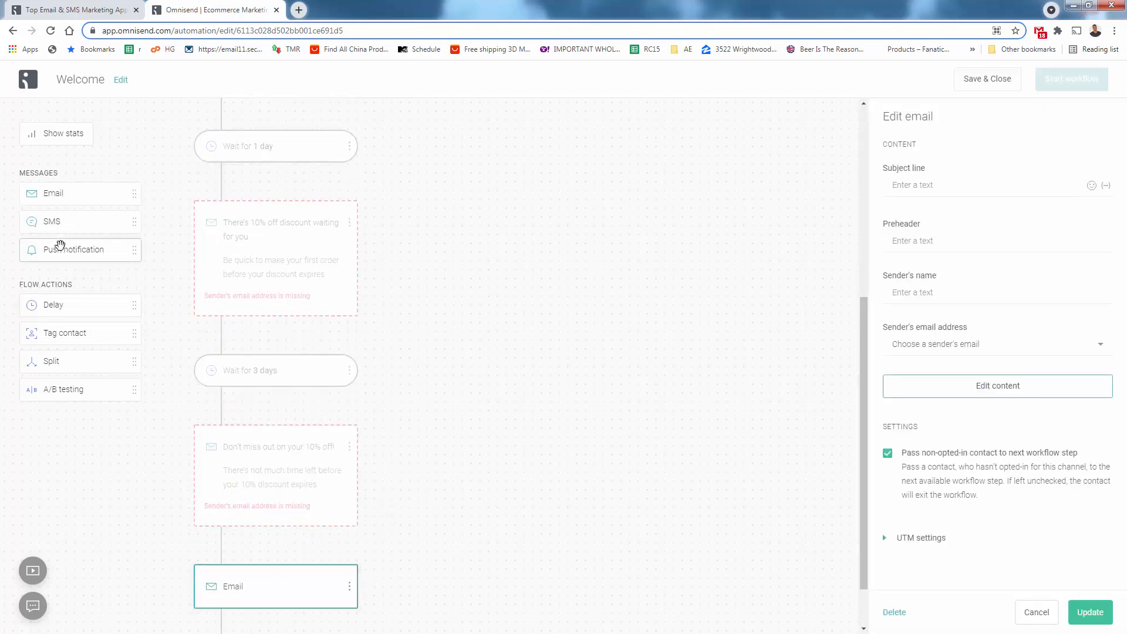
pyautogui.moveTo(73, 301); pyautogui.dragTo(231, 543)
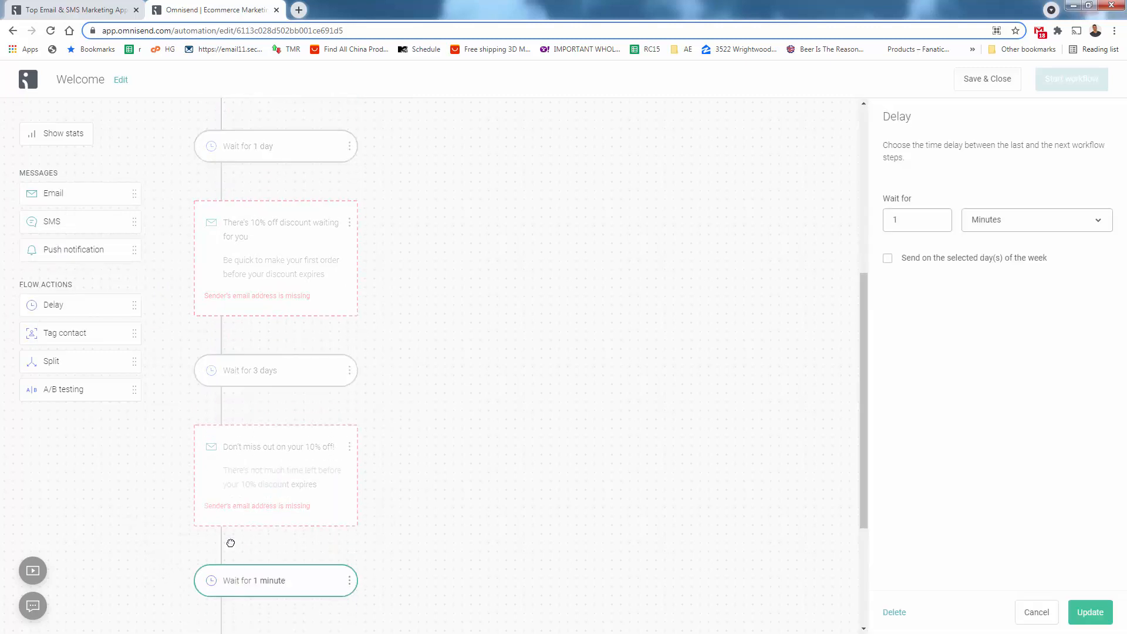
pyautogui.scroll(6, 259, 252)
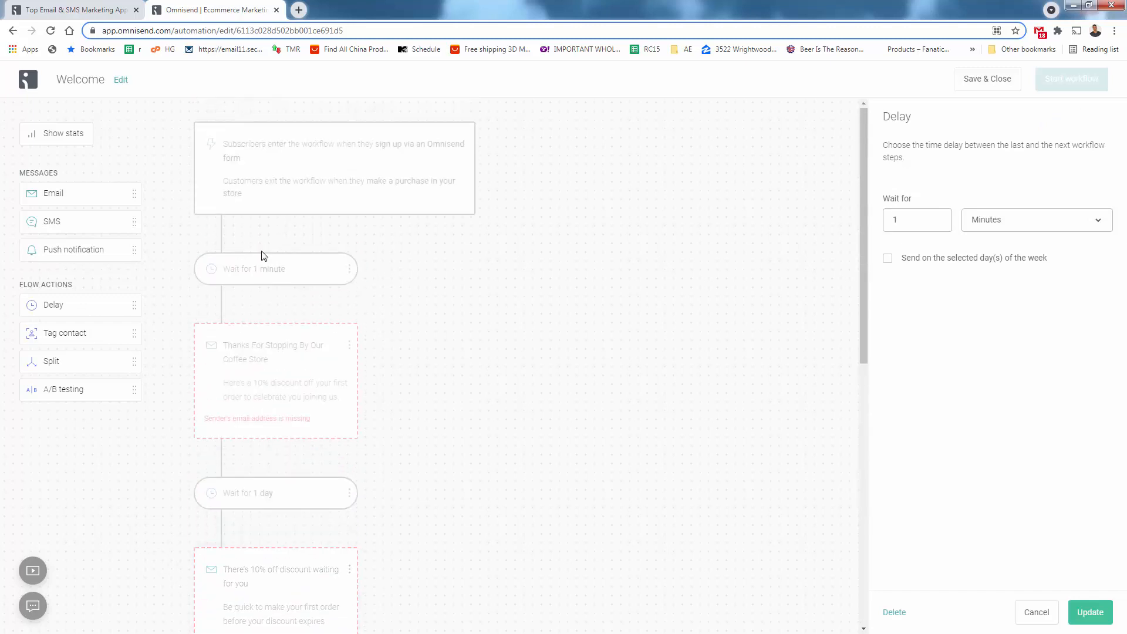
pyautogui.scroll(-6, 261, 256)
# Step: Give the new email the subject line "Setup Subject" and the preheader "Setup the preheader"
pyautogui.click(282, 496)
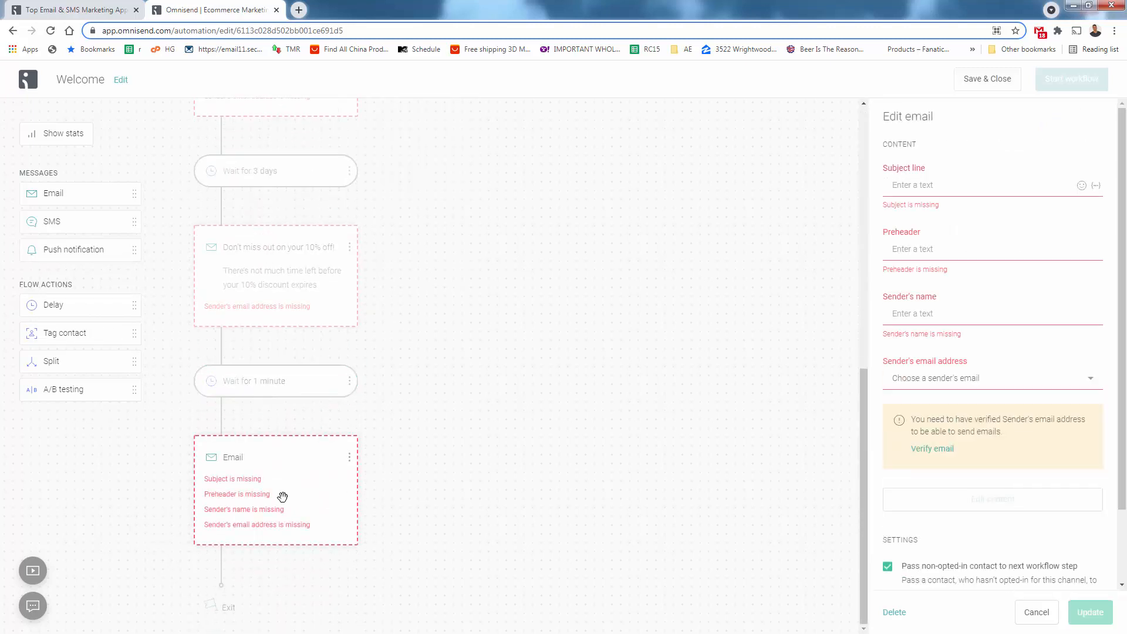
pyautogui.click(923, 184)
pyautogui.write('Setup Subject')
pyautogui.press('Tab')
pyautogui.write('Setup the prehea')
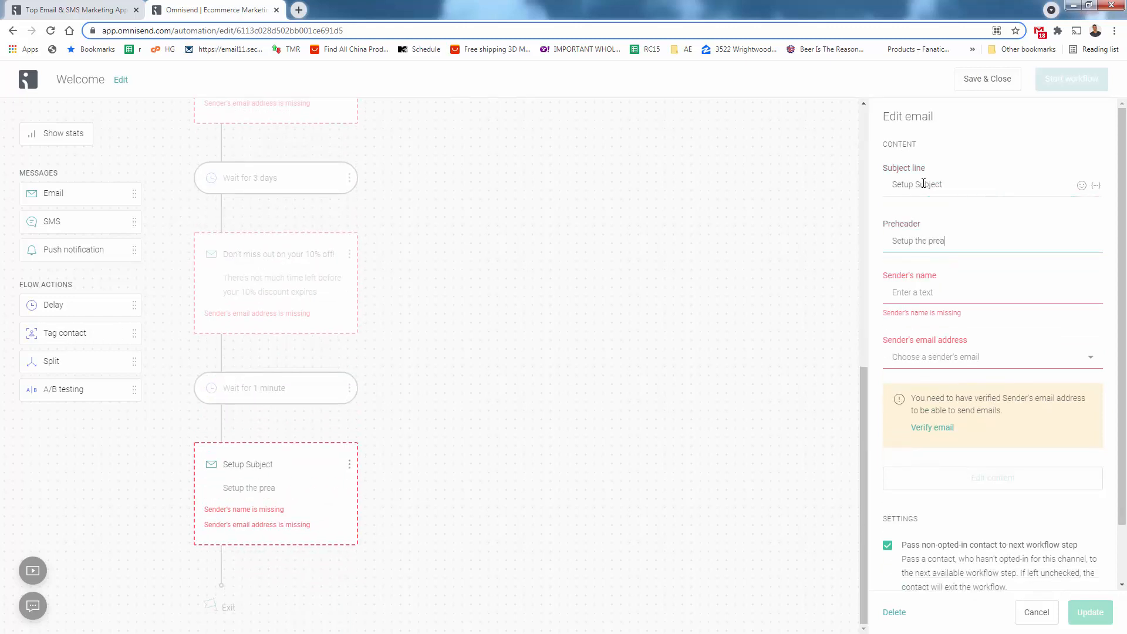
pyautogui.write('der')
pyautogui.click(611, 400)
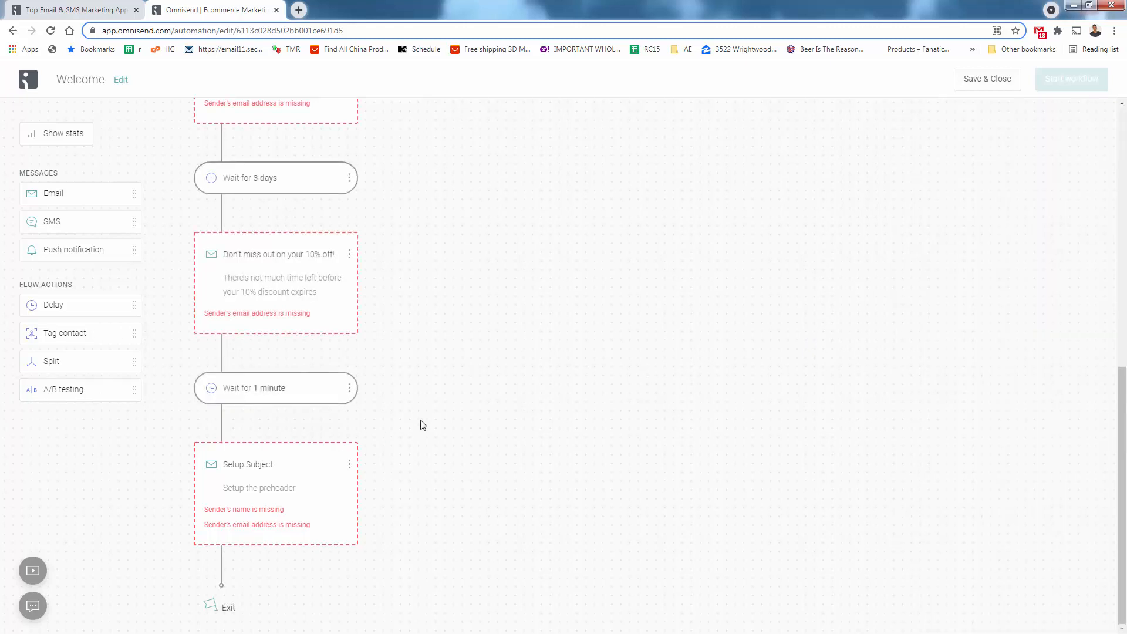
# Step: Insert a split before the 1-minute delay and delete it together with both of its paths
pyautogui.moveTo(26, 361); pyautogui.dragTo(240, 361)
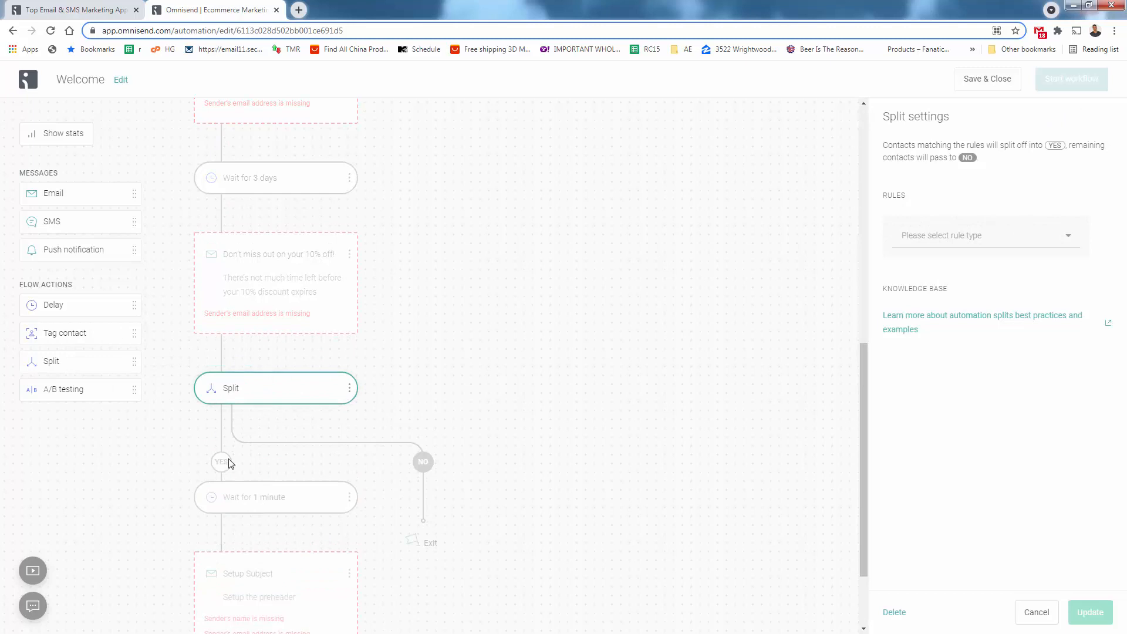
pyautogui.click(407, 379)
pyautogui.click(349, 388)
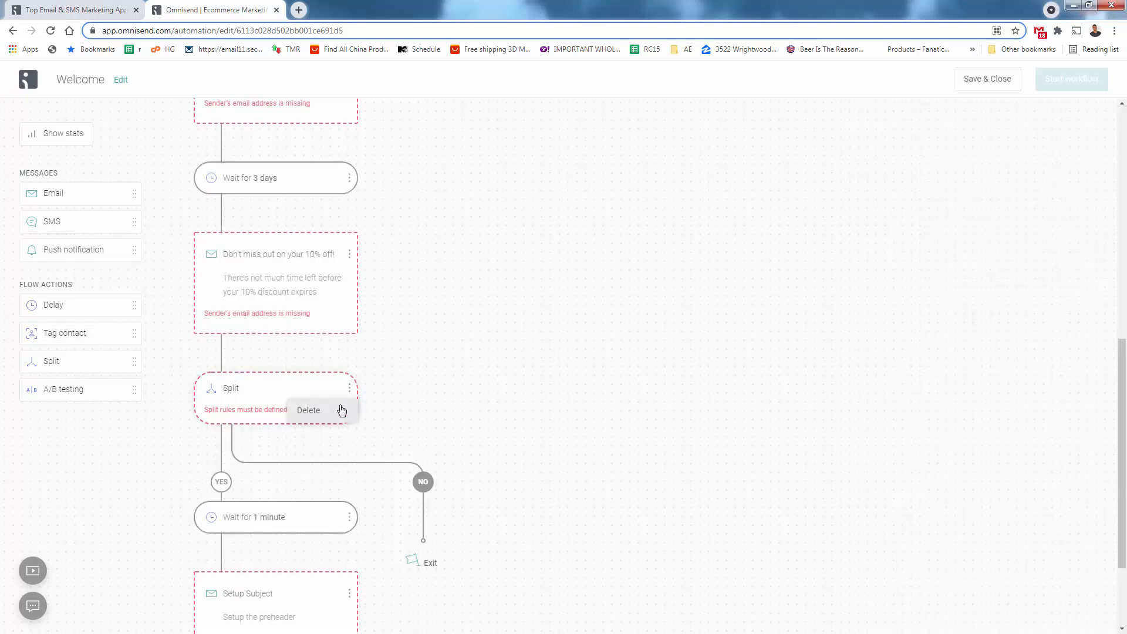
pyautogui.click(341, 408)
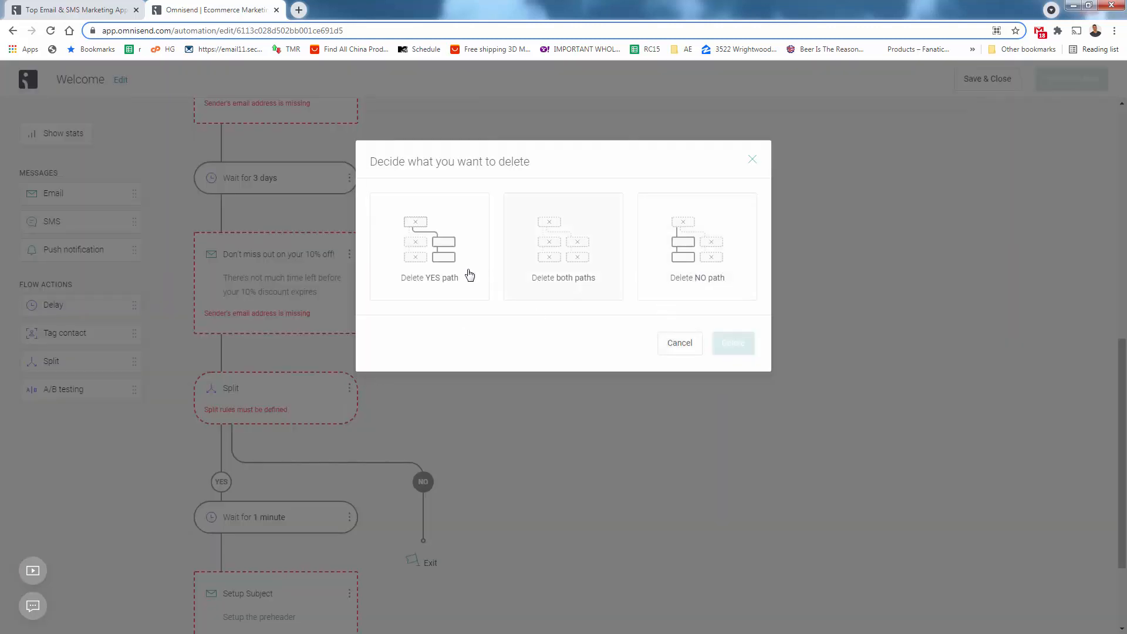
pyautogui.click(586, 267)
pyautogui.click(732, 342)
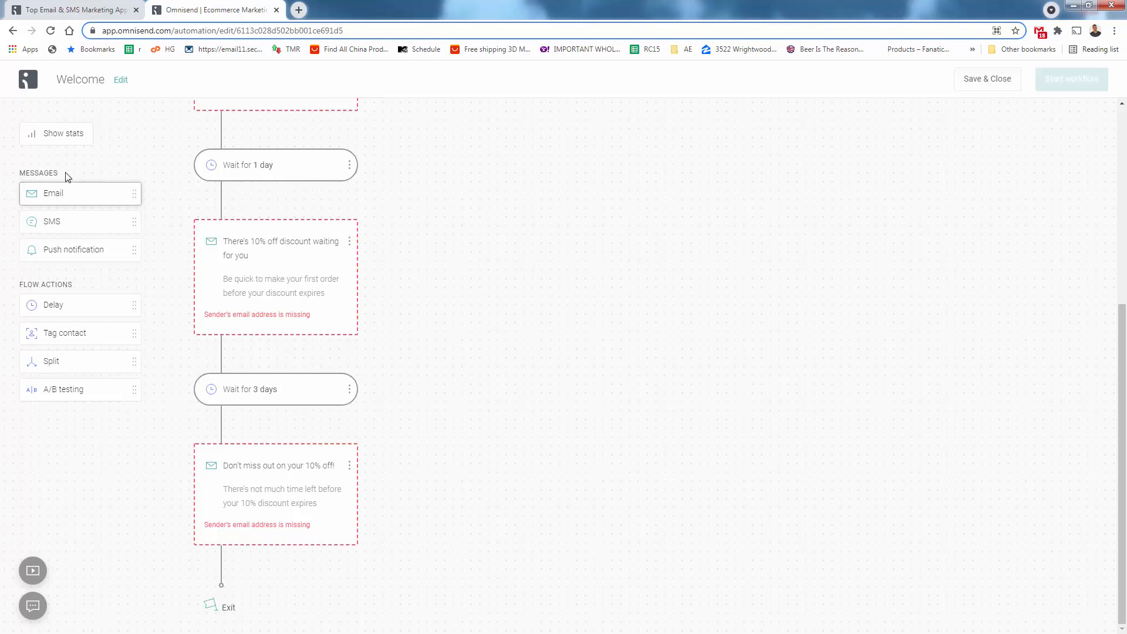
# Step: Add an SMS message after the "There's 10% off discount waiting for you" email and a push notification above the SMS
pyautogui.moveTo(52, 222); pyautogui.dragTo(277, 359)
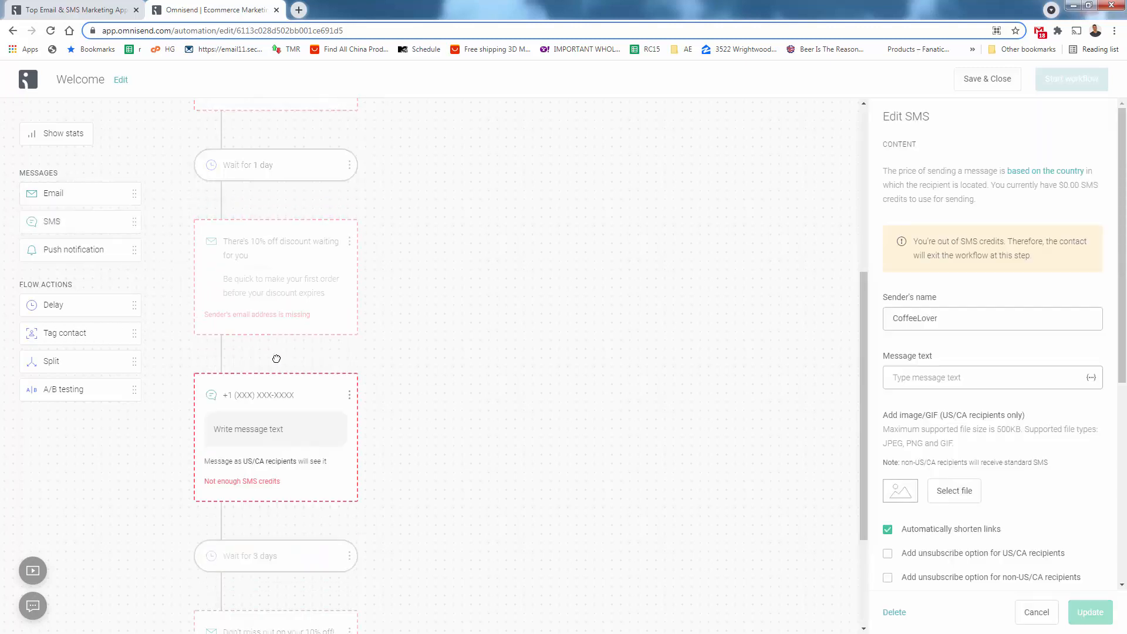
pyautogui.moveTo(76, 246); pyautogui.dragTo(240, 351)
pyautogui.scroll(5, 300, 423)
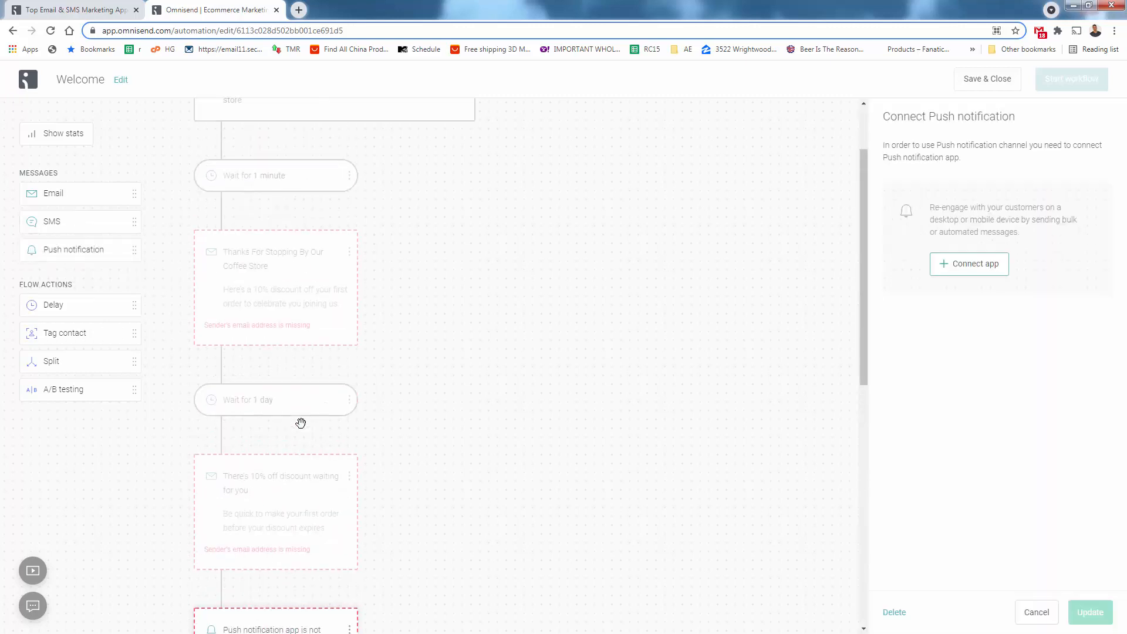
pyautogui.scroll(-5, 301, 423)
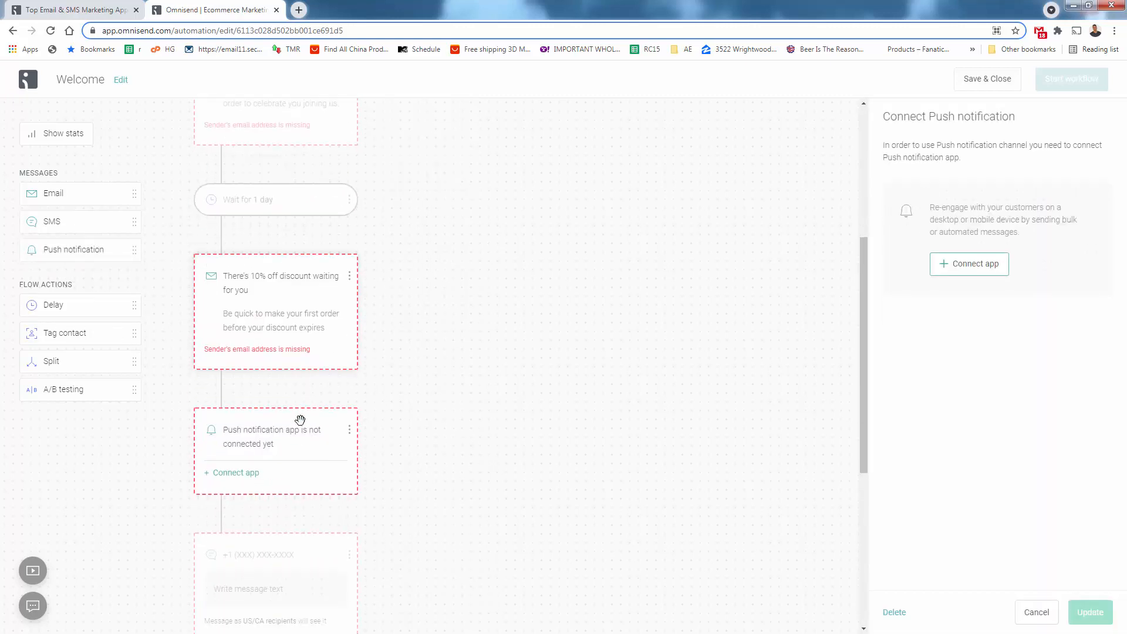
# Step: Move the push notification to the start of the workflow and choose to connect its app, saving the workflow changes
pyautogui.moveTo(303, 440); pyautogui.dragTo(306, 239)
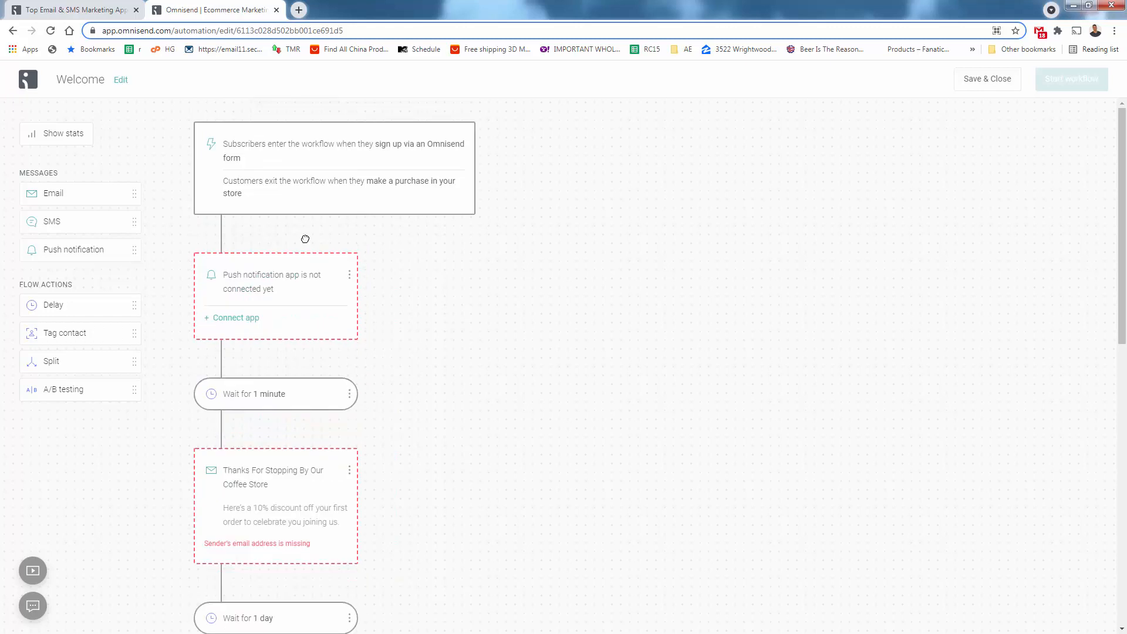
pyautogui.click(236, 319)
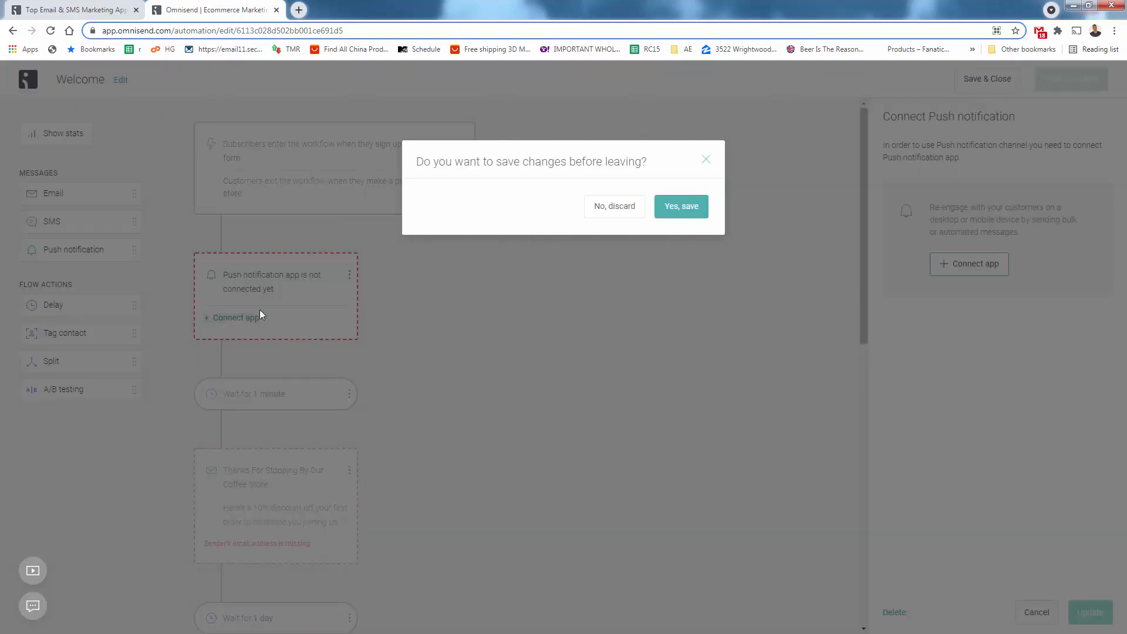
pyautogui.click(669, 206)
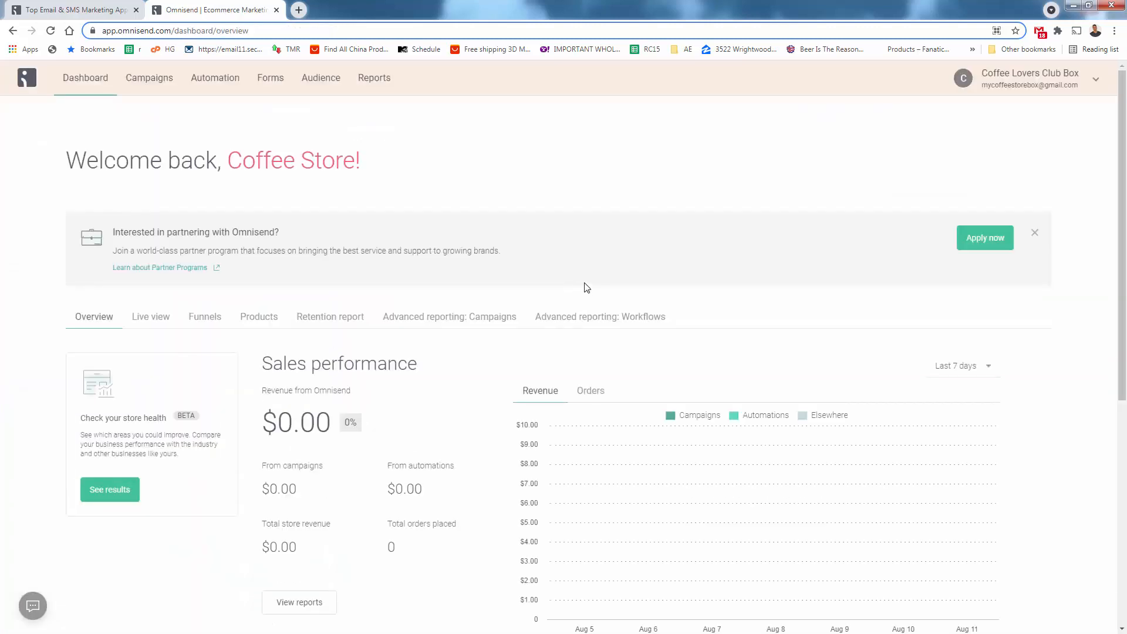
# Step: Look over the dashboard's sales performance and audience growth, and open the store settings
pyautogui.scroll(-6, 578, 321)
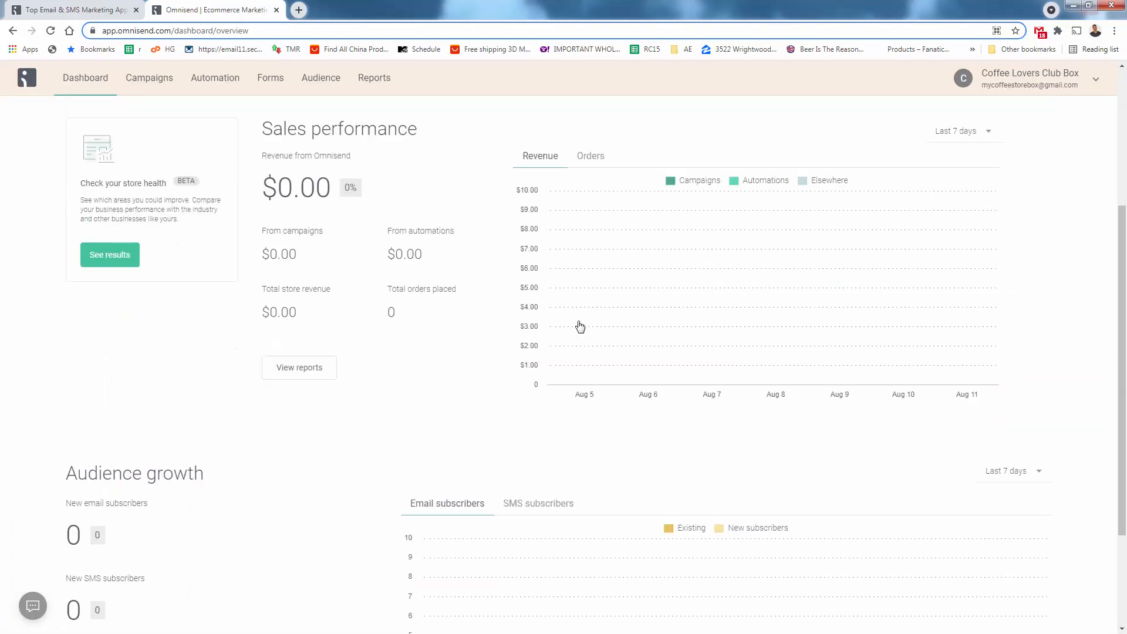
pyautogui.scroll(6, 580, 325)
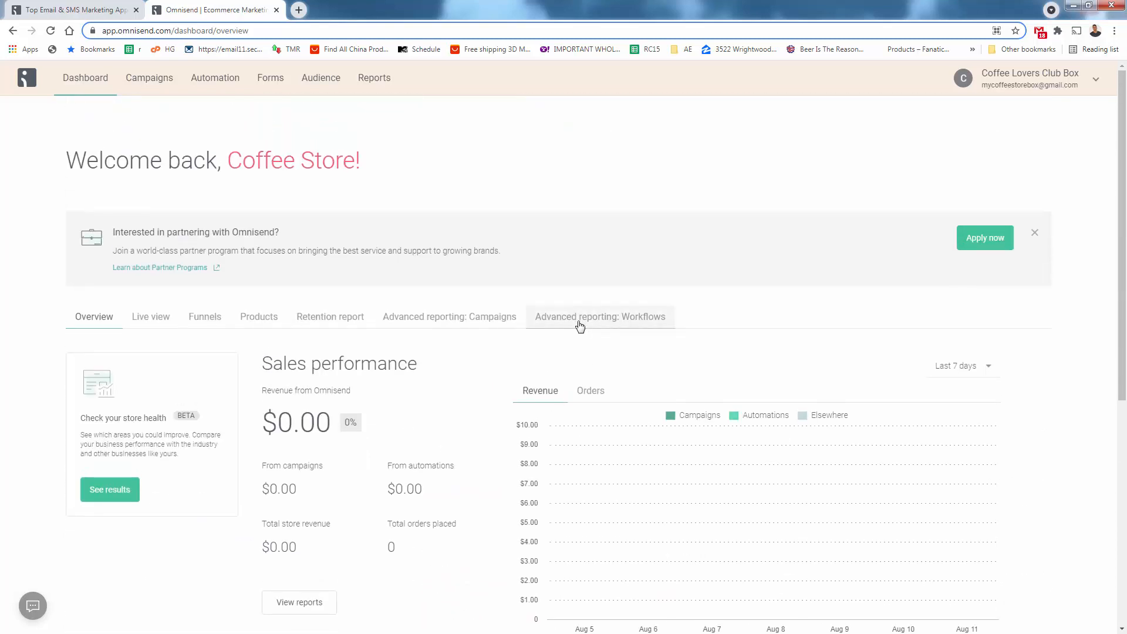
pyautogui.click(1055, 86)
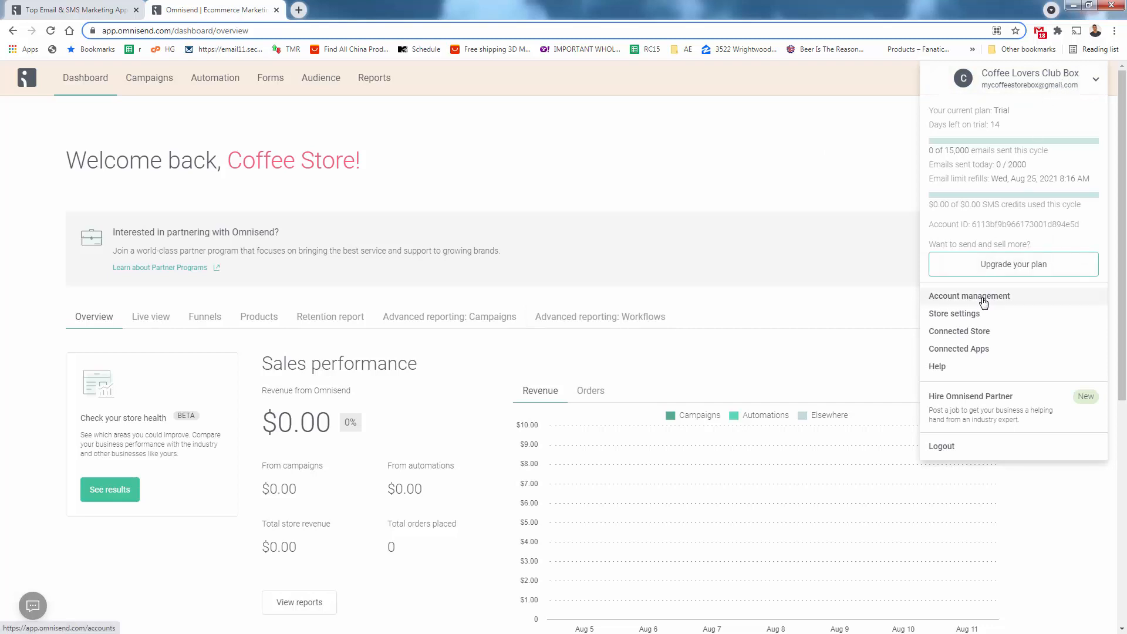
pyautogui.click(984, 320)
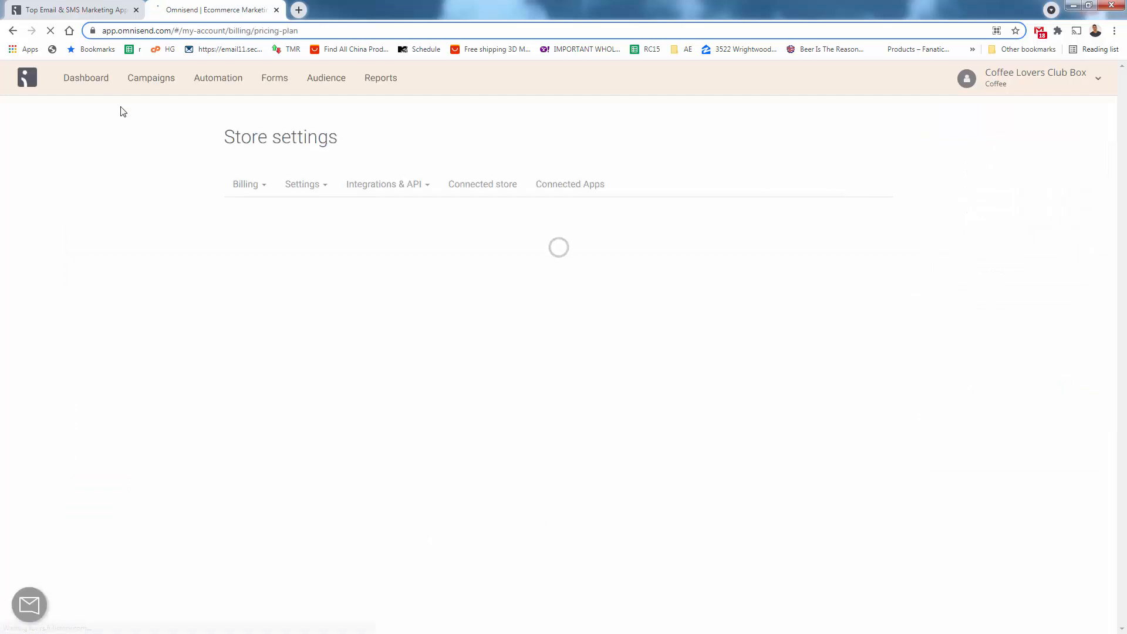
# Step: Check the automation workflow list, and view the audience segments with their sorting options
pyautogui.click(234, 82)
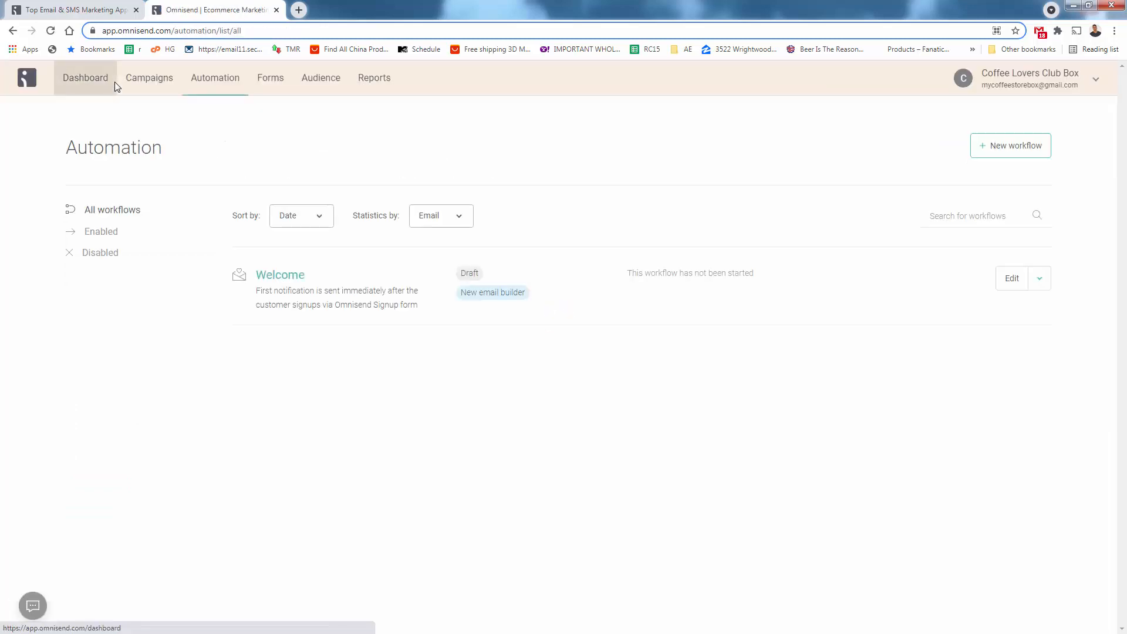
pyautogui.click(328, 82)
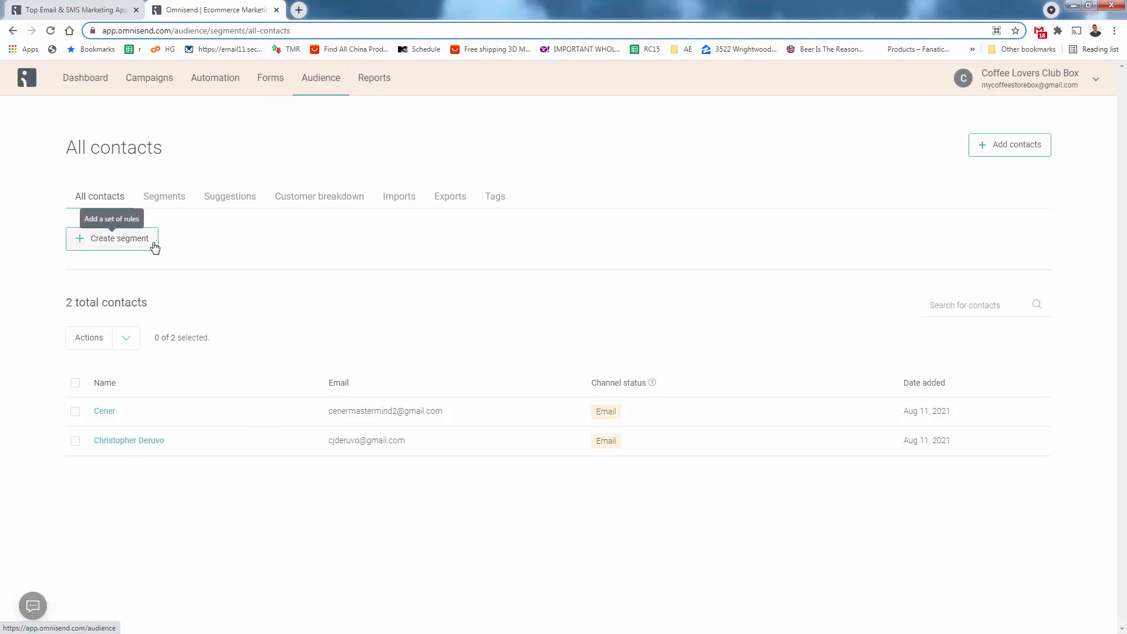
pyautogui.click(169, 200)
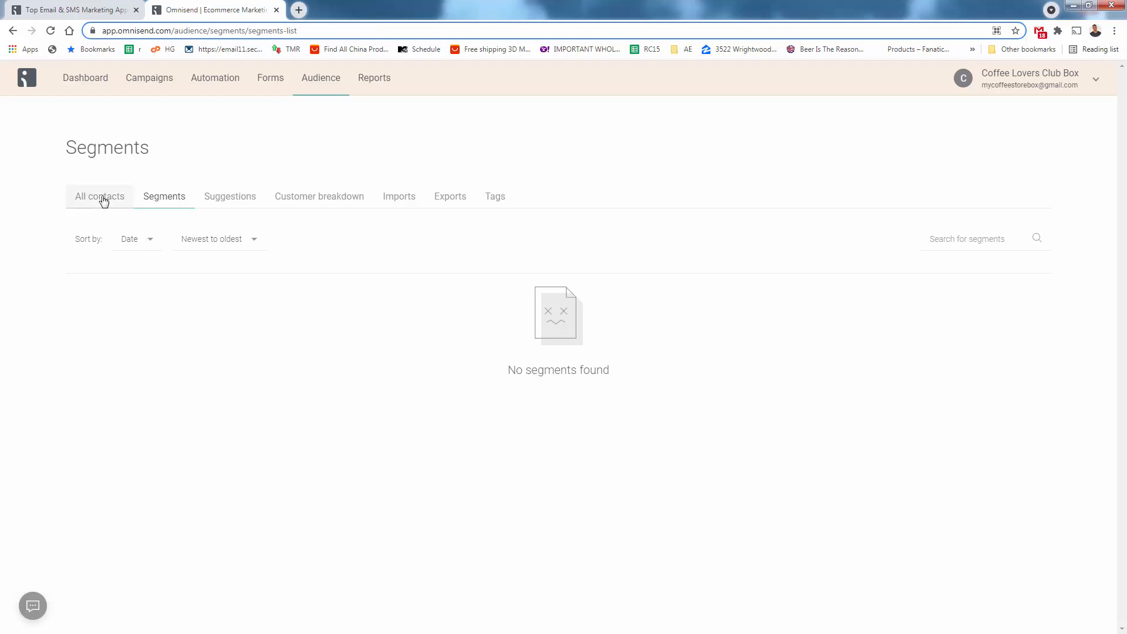
pyautogui.click(193, 247)
pyautogui.click(175, 249)
pyautogui.click(137, 245)
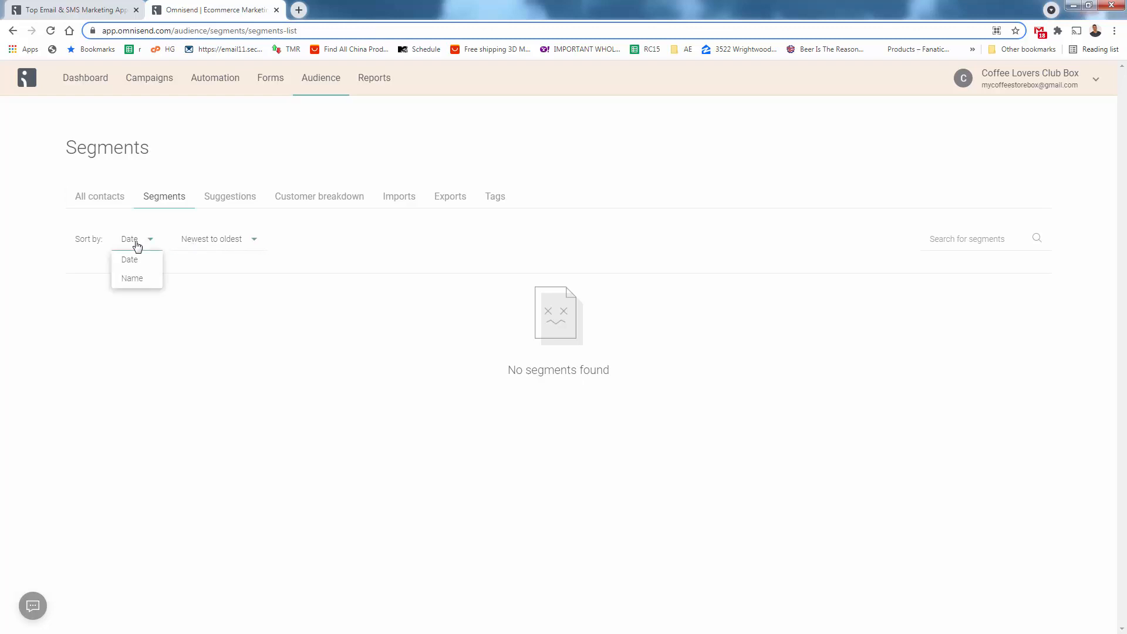
pyautogui.click(136, 245)
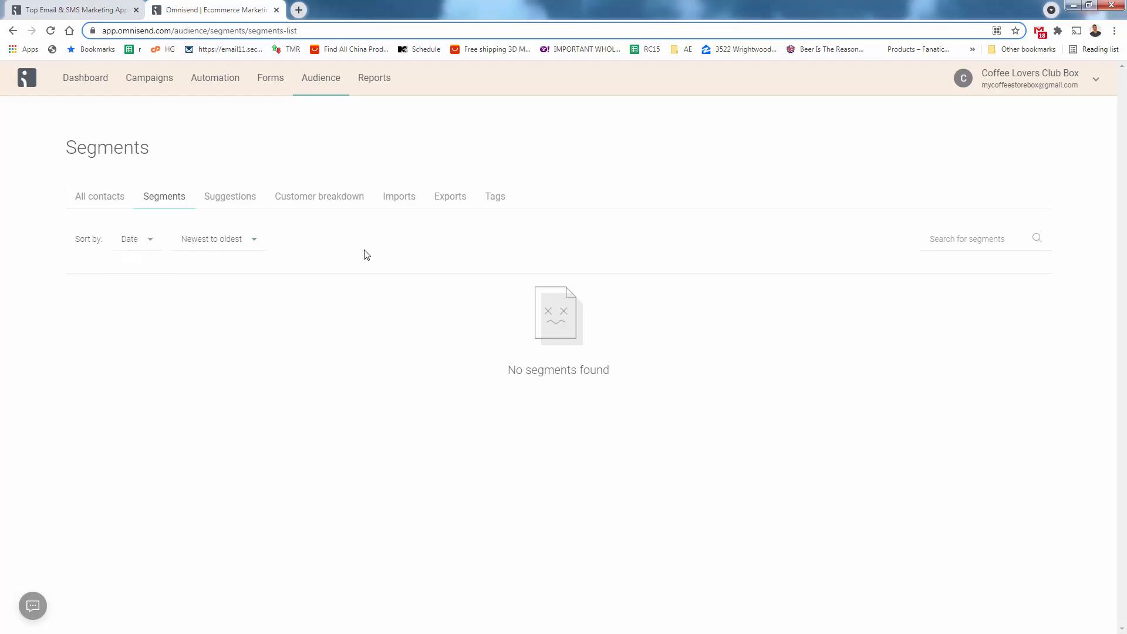
# Step: Review the suggested audience segments, from non-subscribed contacts to high-value customers
pyautogui.click(312, 205)
pyautogui.click(241, 208)
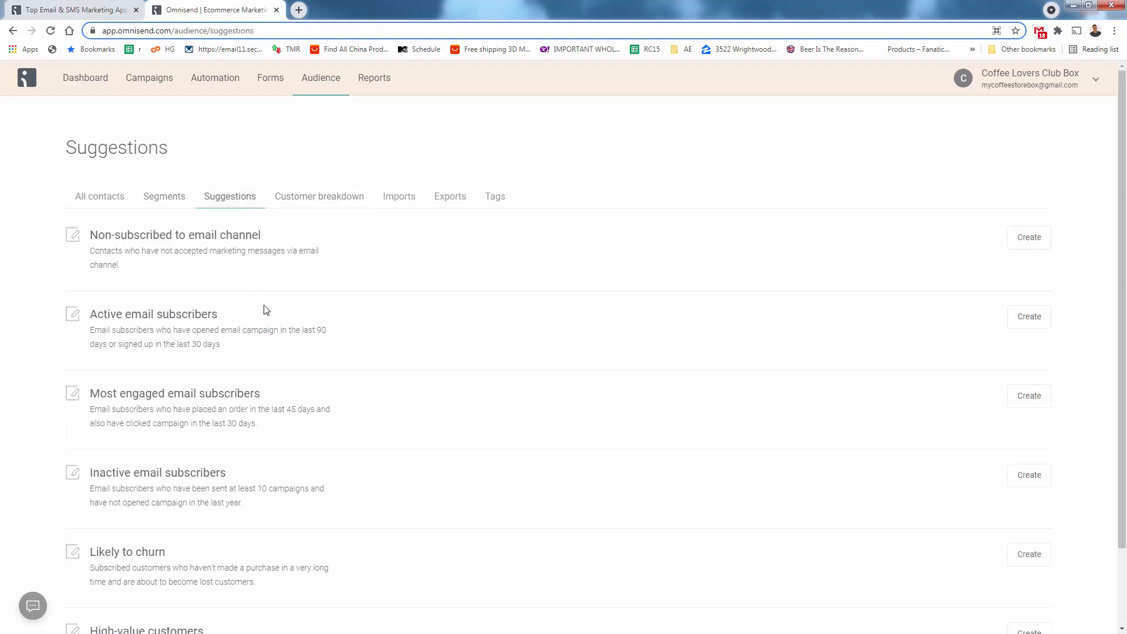
pyautogui.scroll(-3, 264, 309)
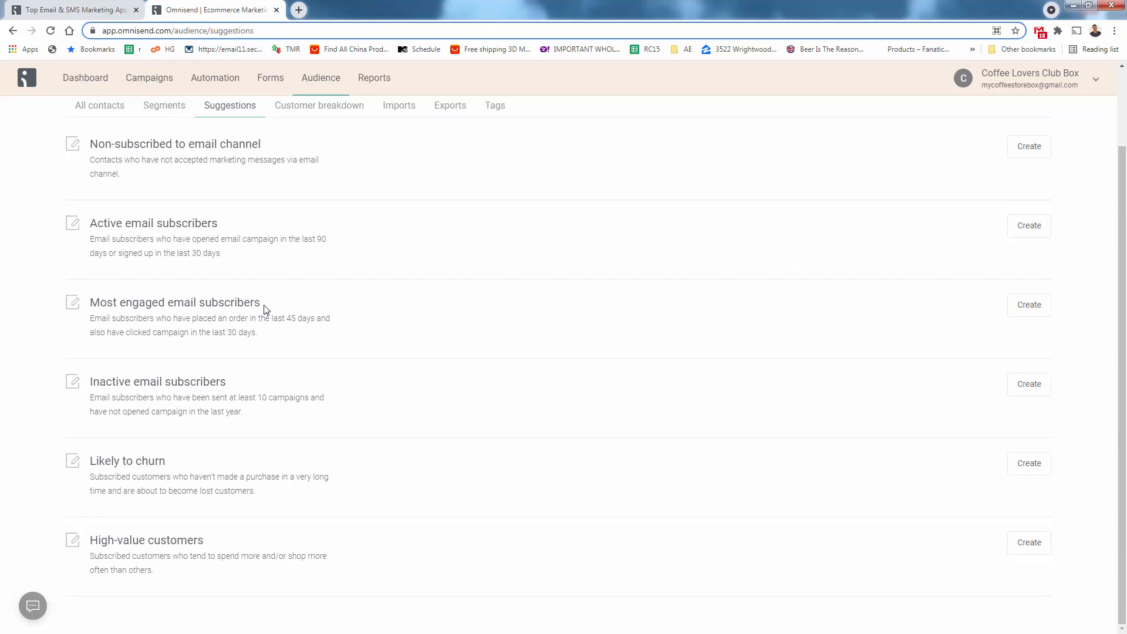
pyautogui.scroll(3, 264, 310)
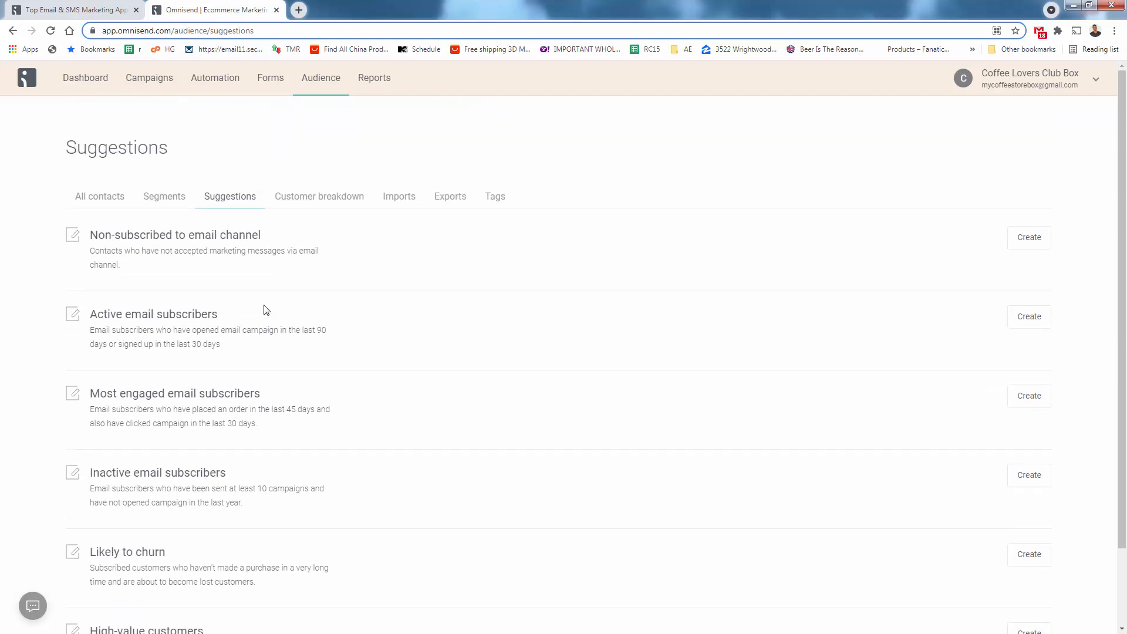
pyautogui.scroll(-2, 266, 310)
pyautogui.scroll(-1, 146, 271)
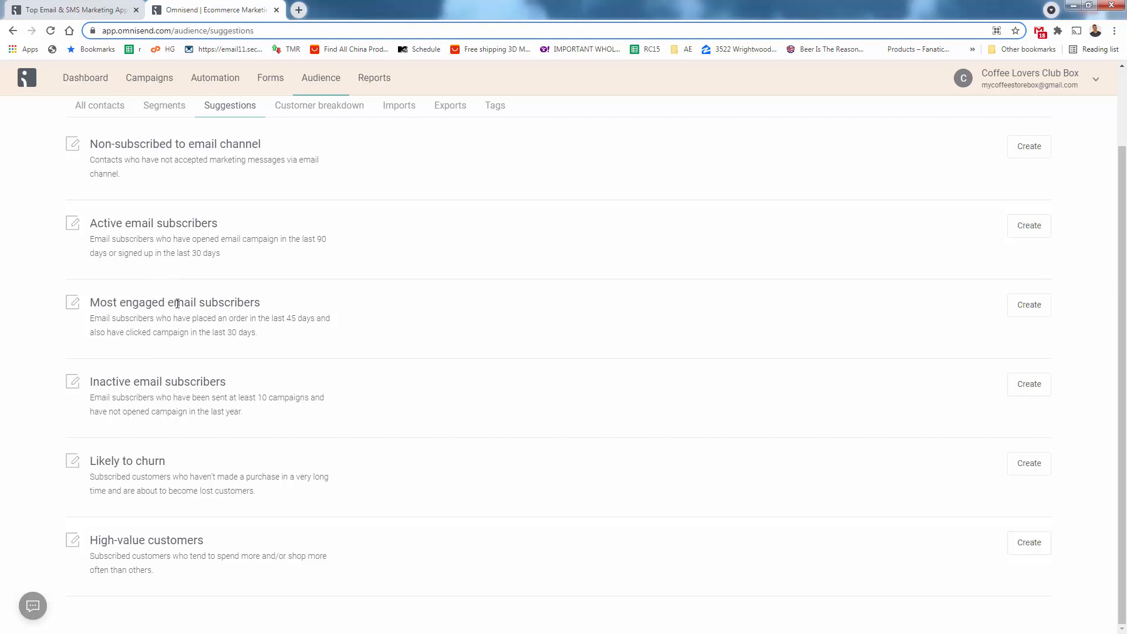
pyautogui.scroll(3, 178, 304)
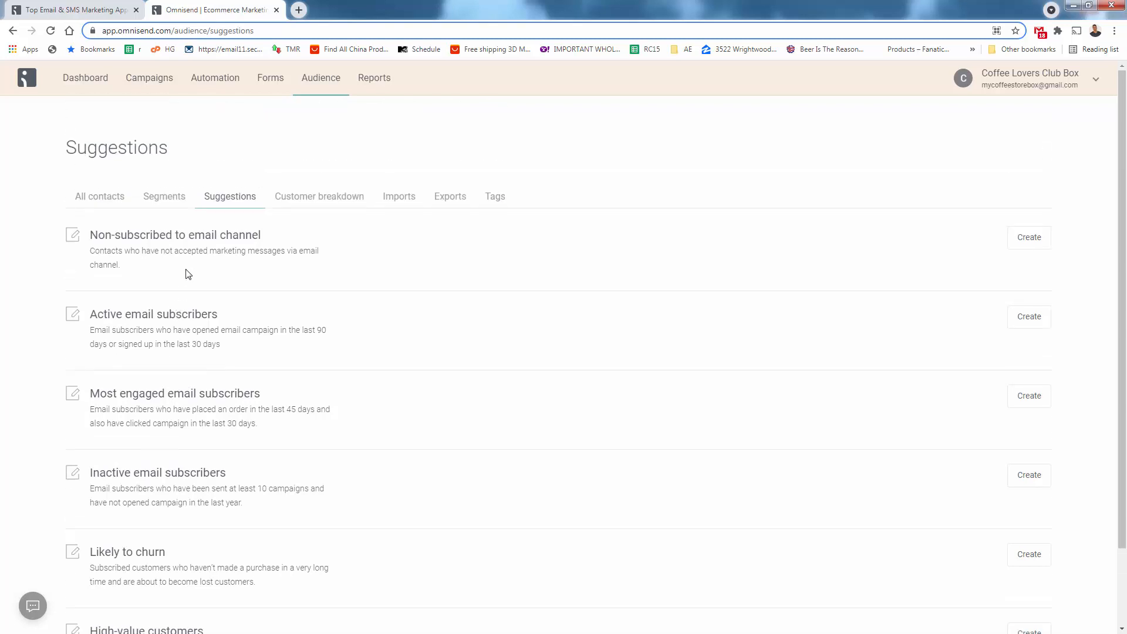
# Step: Check the contact imports and the full contact list, and return to the automation workflows
pyautogui.click(393, 198)
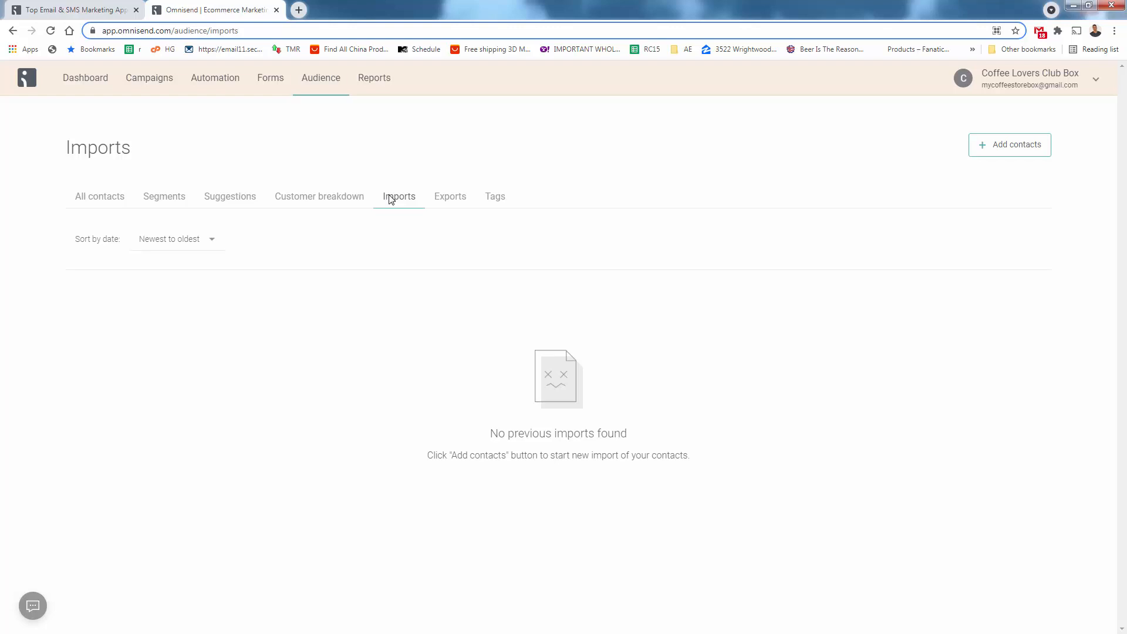
pyautogui.click(111, 195)
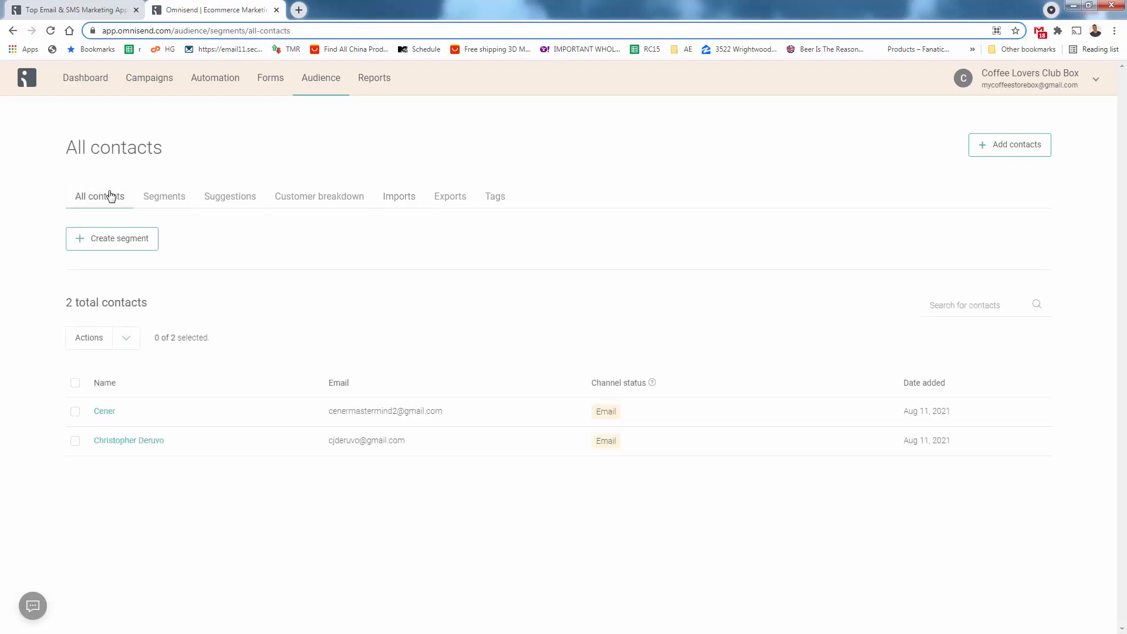
pyautogui.click(91, 87)
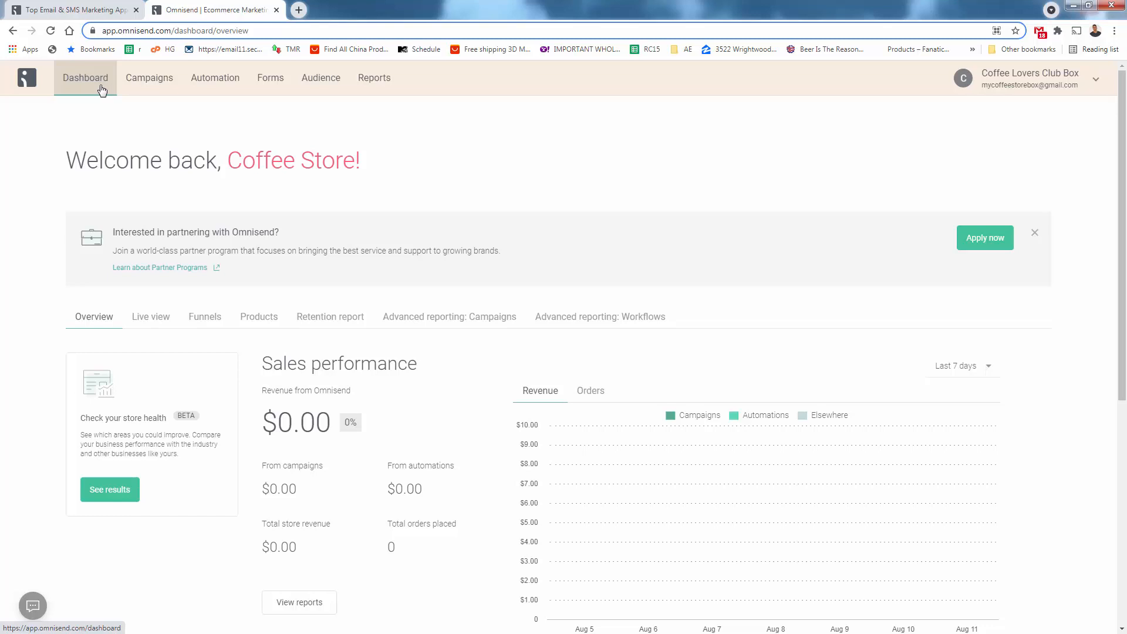
pyautogui.click(188, 81)
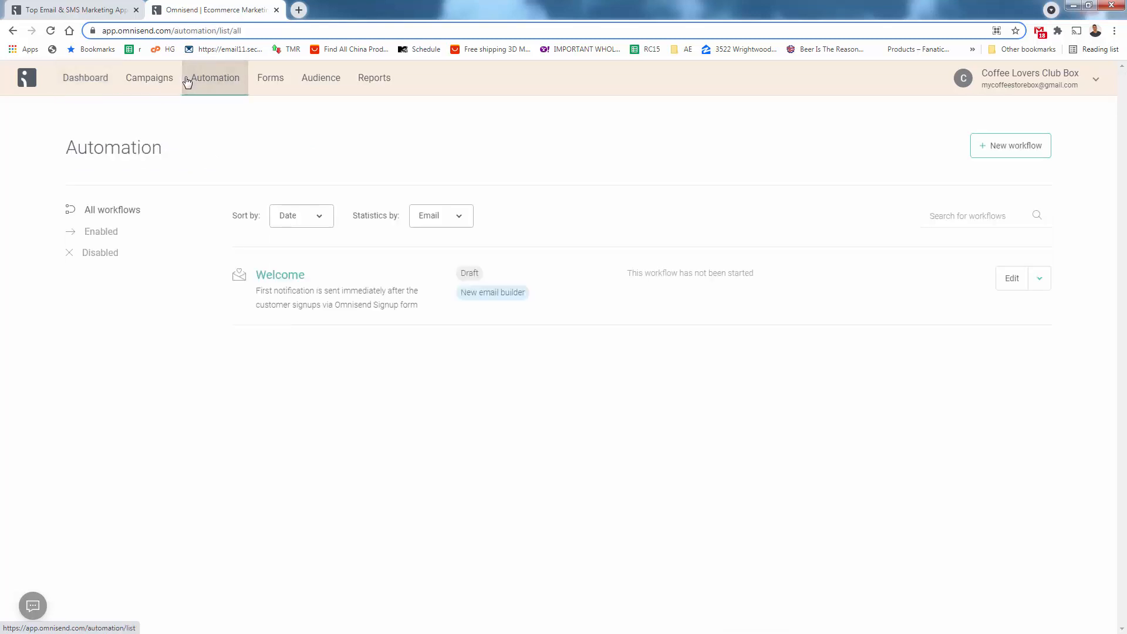